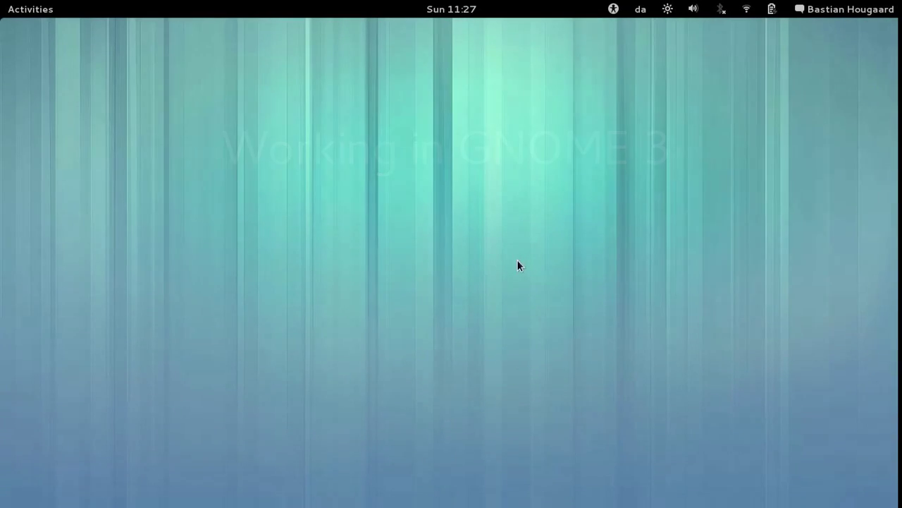
# Launch Chromium, look up "desktop" and open the Desktop Scroller (Left and Overview version) page on GNOME Shell Extensions
pyautogui.click(26, 11)
pyautogui.click(31, 9)
pyautogui.click(26, 10)
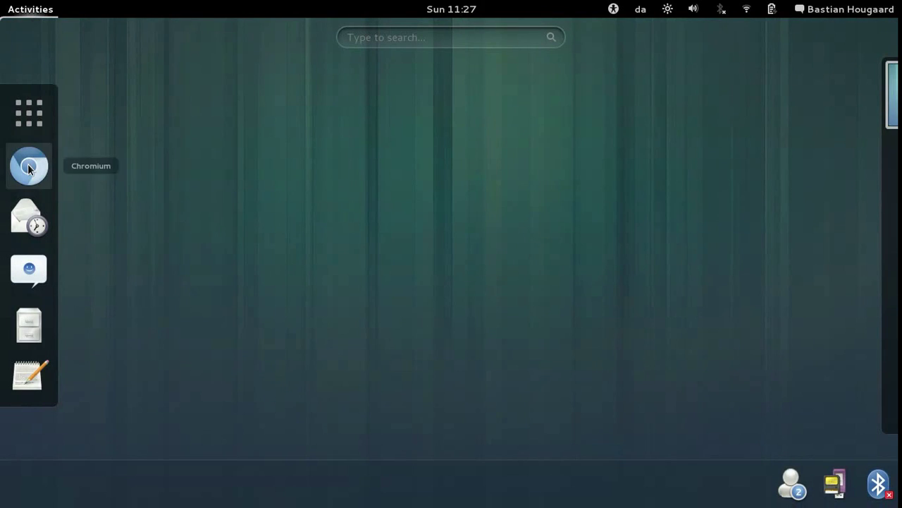
pyautogui.click(28, 166)
pyautogui.write('deskt')
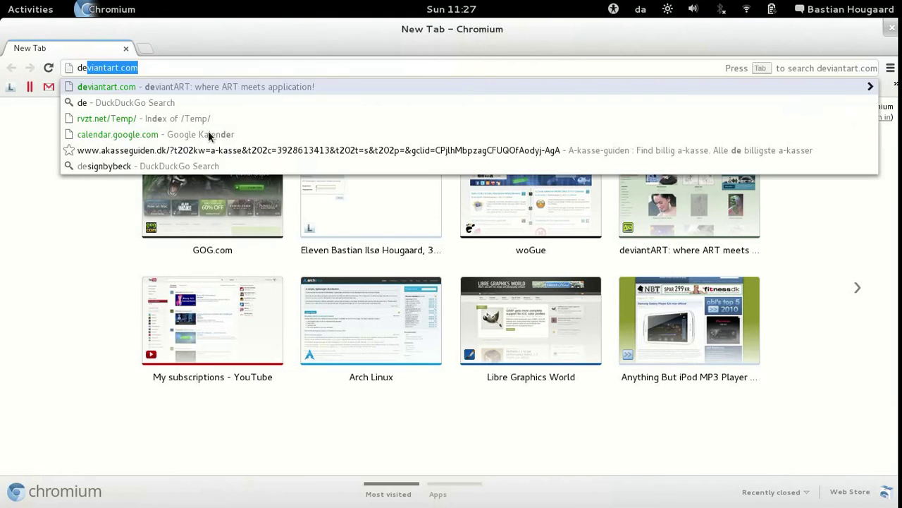
pyautogui.write('op')
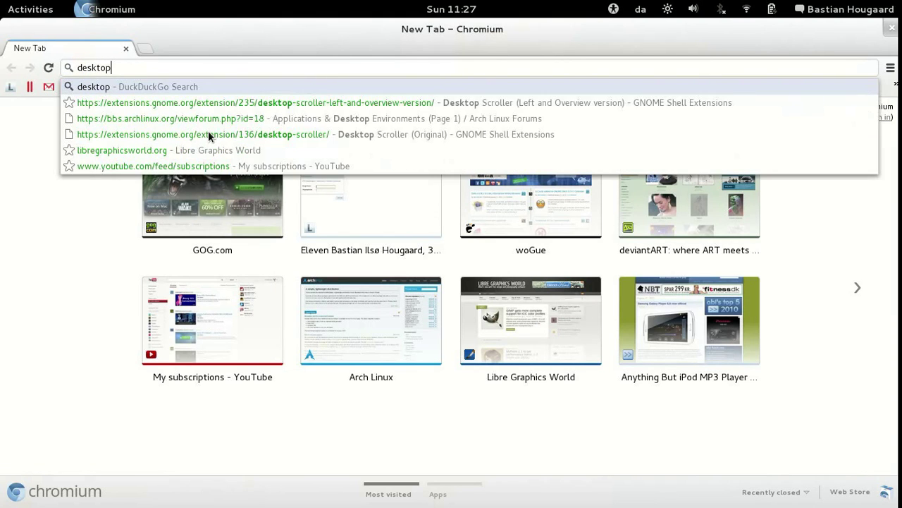
pyautogui.press('Down')
pyautogui.press('Return')
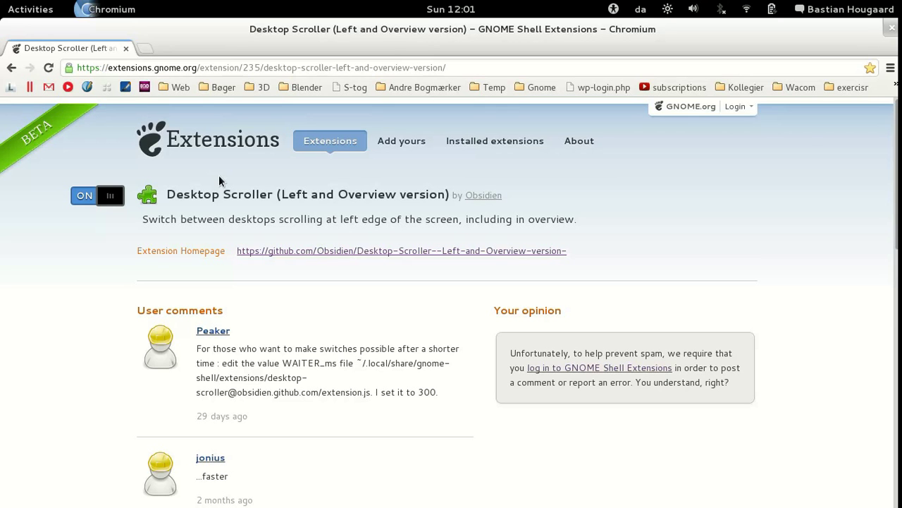
# Close the Chromium window from the activities overview and relaunch Chromium on the first workspace
pyautogui.press('super')
pyautogui.click(779, 88)
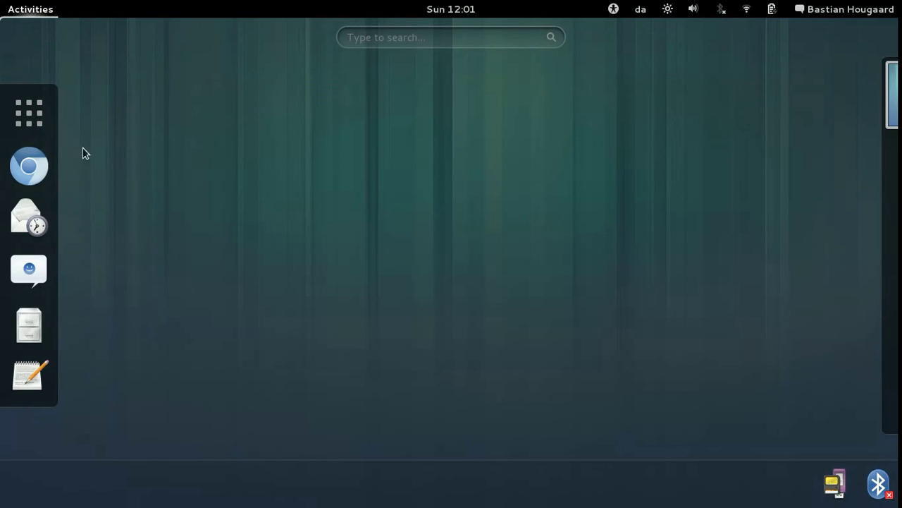
pyautogui.moveTo(23, 171); pyautogui.dragTo(363, 168)
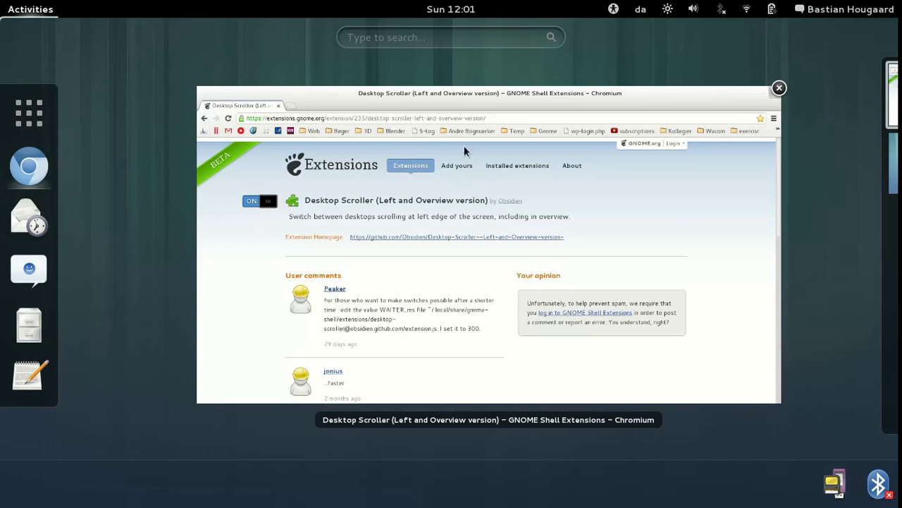
# Launch Calculator on the browser's workspace and open Evolution on a new workspace inserted above it
pyautogui.click(42, 122)
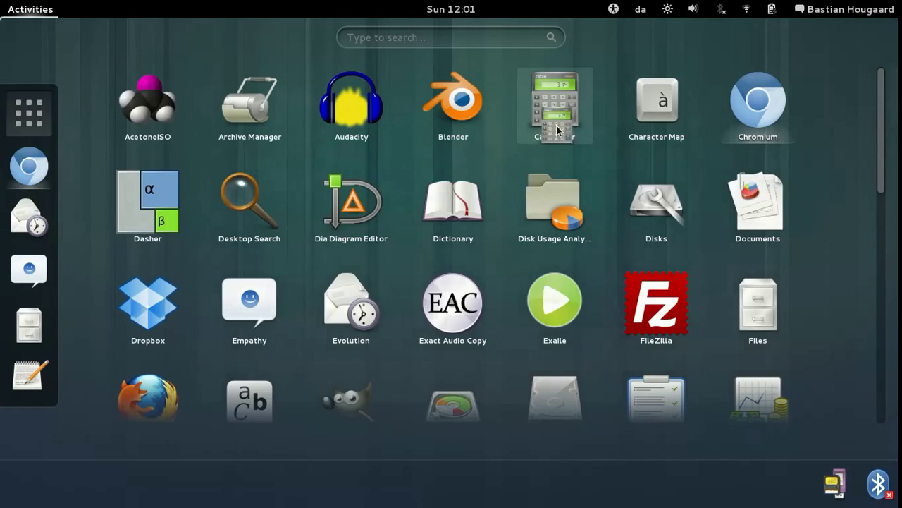
pyautogui.click(555, 99)
pyautogui.moveTo(36, 201); pyautogui.dragTo(839, 67)
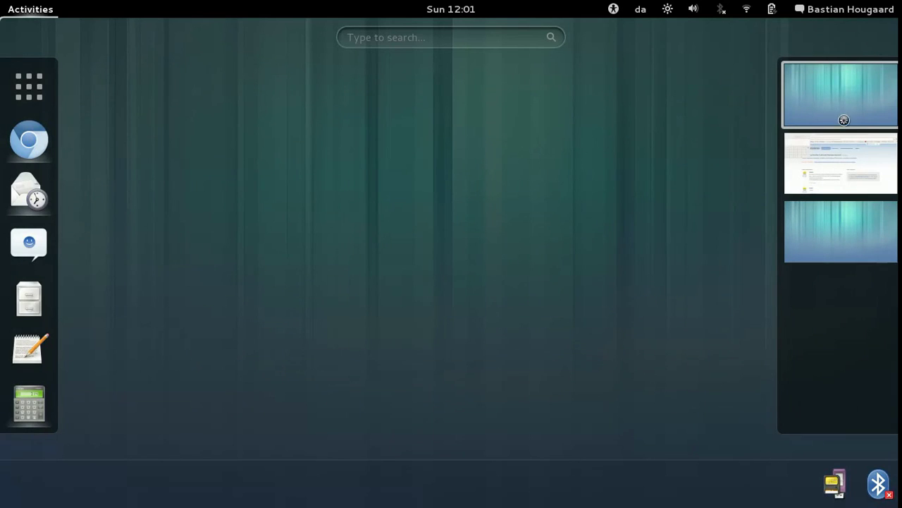
# Launch MediaInfo from the full application list, and start Skype by searching for "skyp"
pyautogui.click(29, 86)
pyautogui.moveTo(881, 131); pyautogui.dragTo(881, 292)
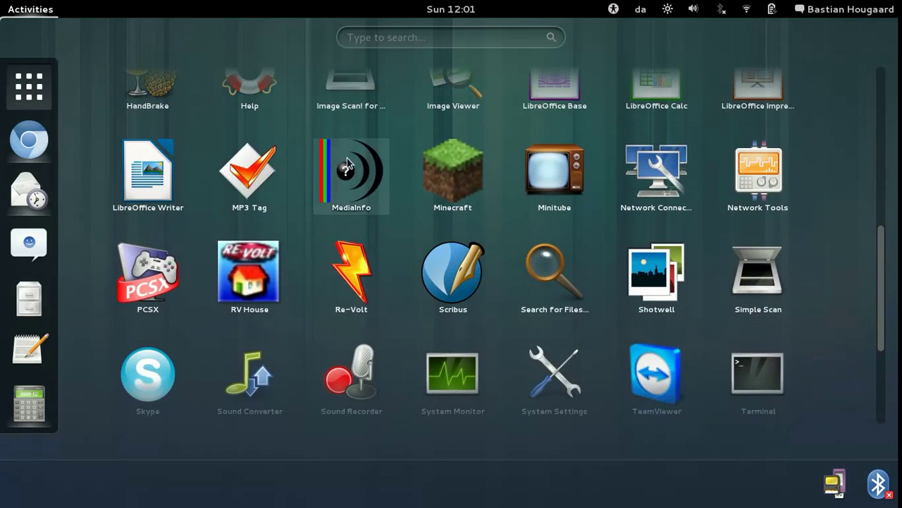
pyautogui.click(345, 167)
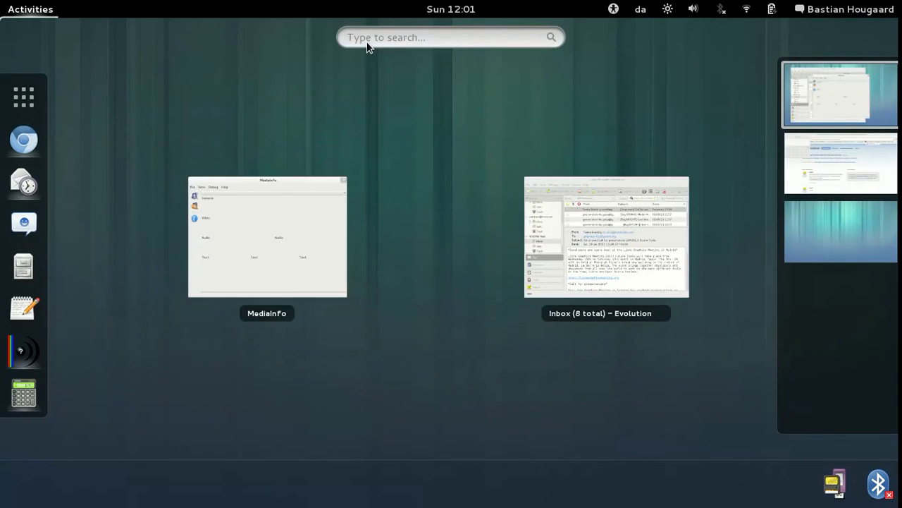
pyautogui.write('skyp')
pyautogui.click(141, 126)
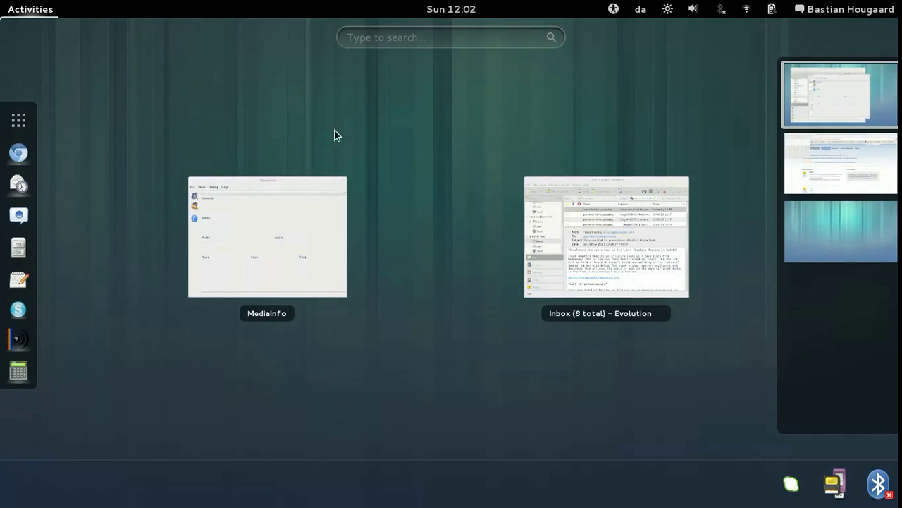
# Close Calculator on the second workspace and open the Desktop Scroller browser window from the overview
pyautogui.click(830, 167)
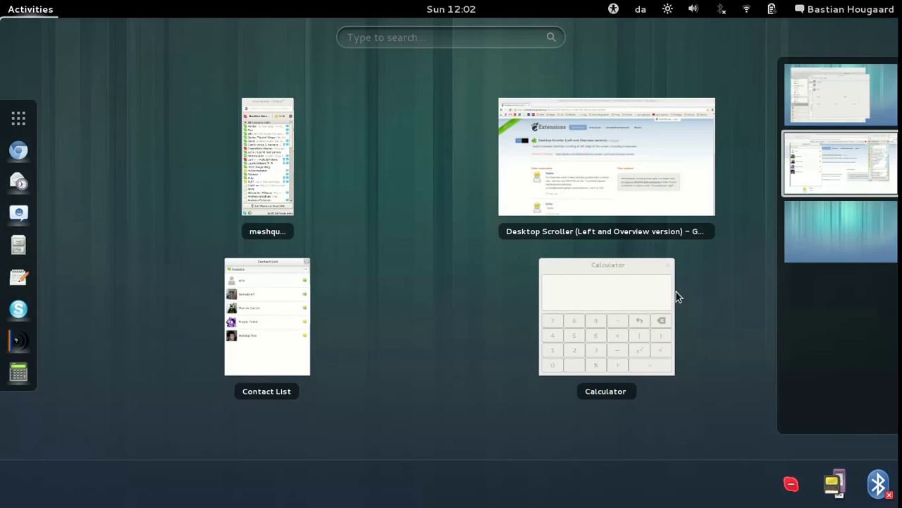
pyautogui.click(673, 259)
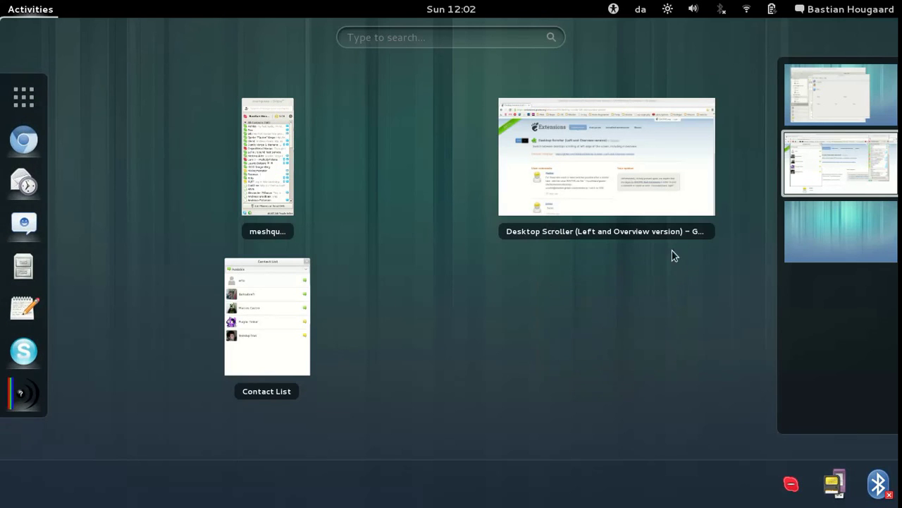
pyautogui.click(633, 172)
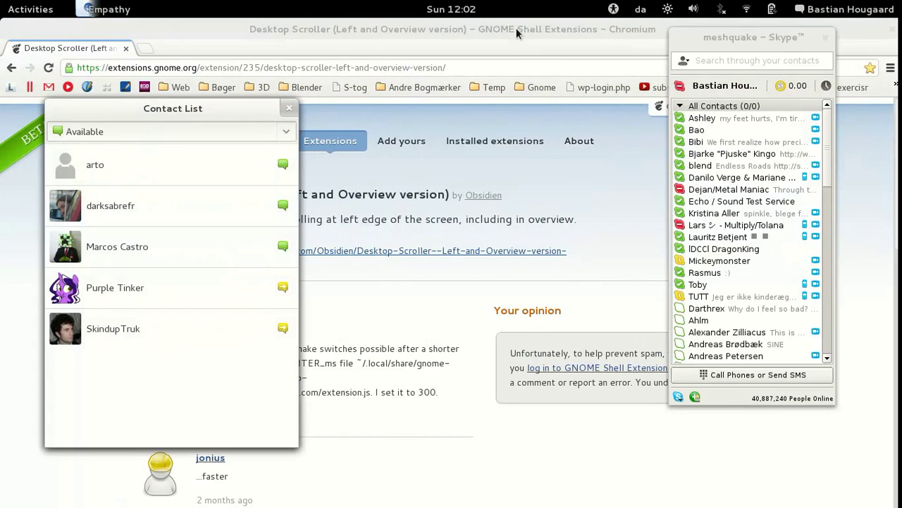
# Switch among the overlapping windows and bring Chromium in front of the Empathy contact list and Skype
pyautogui.moveTo(1, 2)
pyautogui.click(233, 151)
pyautogui.click(109, 9)
pyautogui.click(141, 134)
pyautogui.click(151, 176)
pyautogui.click(364, 27)
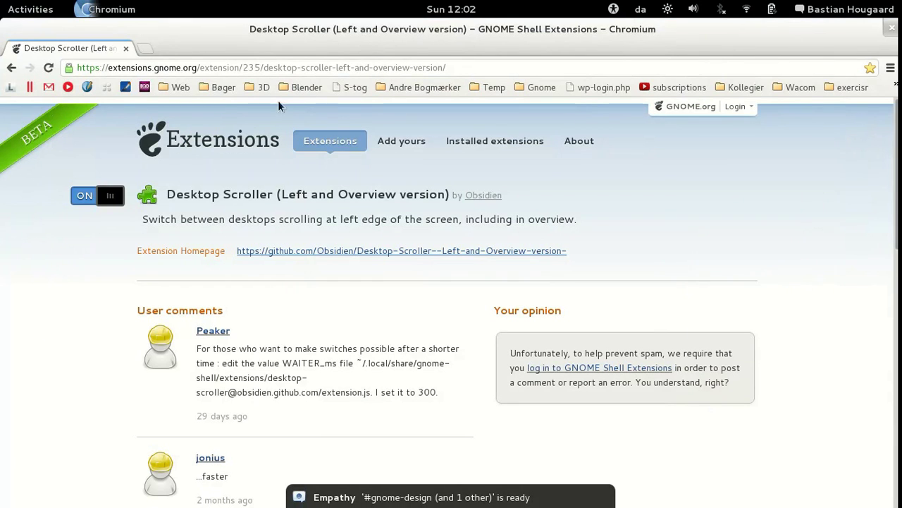
# Close MediaInfo on the first workspace and bring up the Evolution inbox window maximized
pyautogui.scroll(1, 1, 290)
pyautogui.click(673, 106)
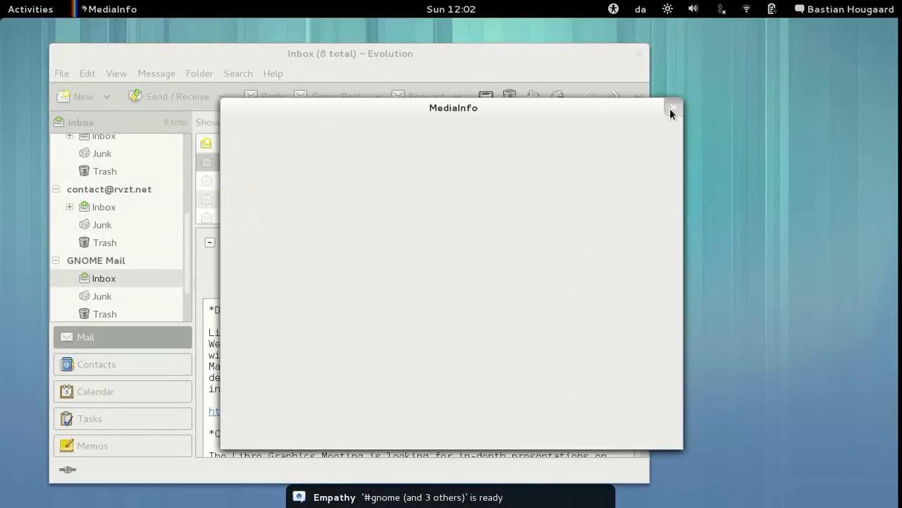
pyautogui.hotkey('ctrl', 'alt', 'Down')
pyautogui.click(31, 7)
pyautogui.click(837, 240)
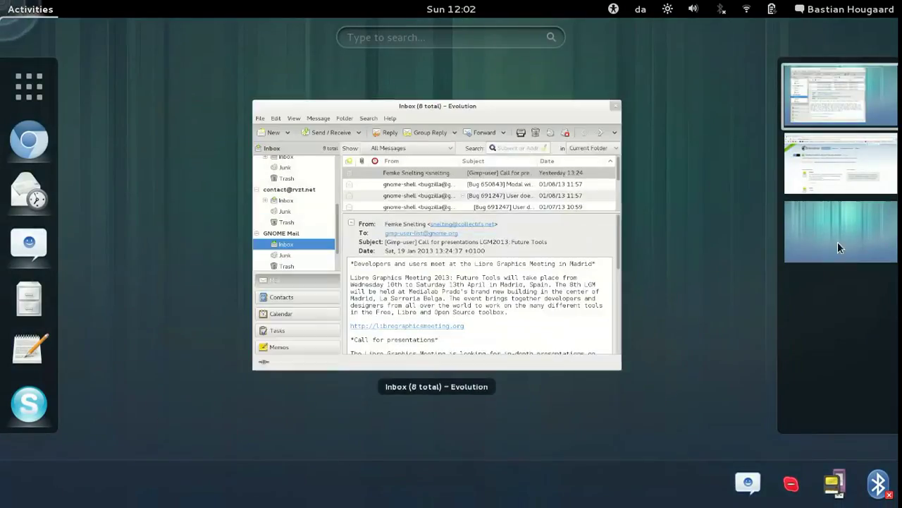
pyautogui.click(434, 200)
# Launch Blender from the full application list on the empty third workspace
pyautogui.click(31, 8)
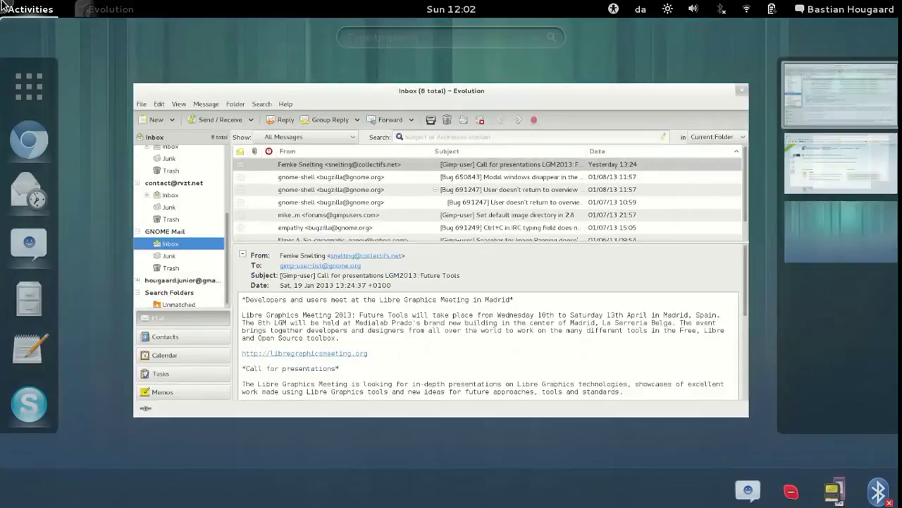
pyautogui.click(819, 248)
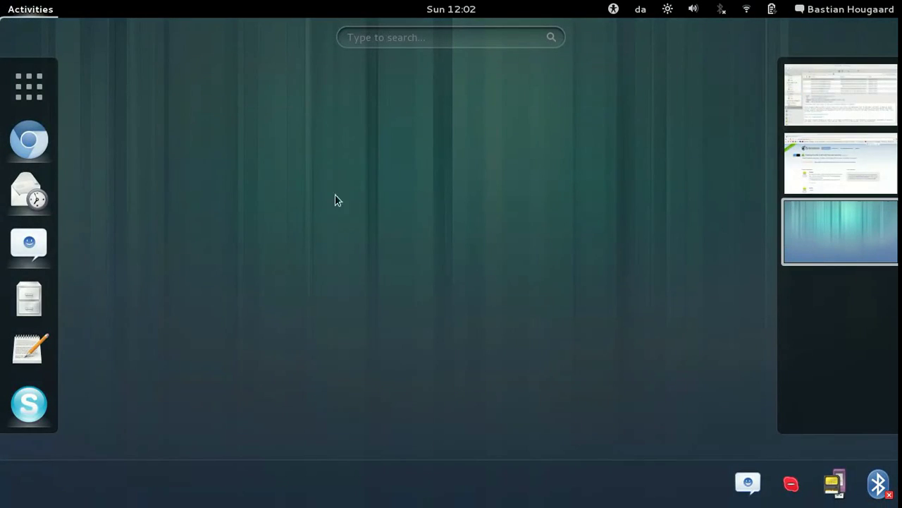
pyautogui.click(42, 89)
pyautogui.click(472, 139)
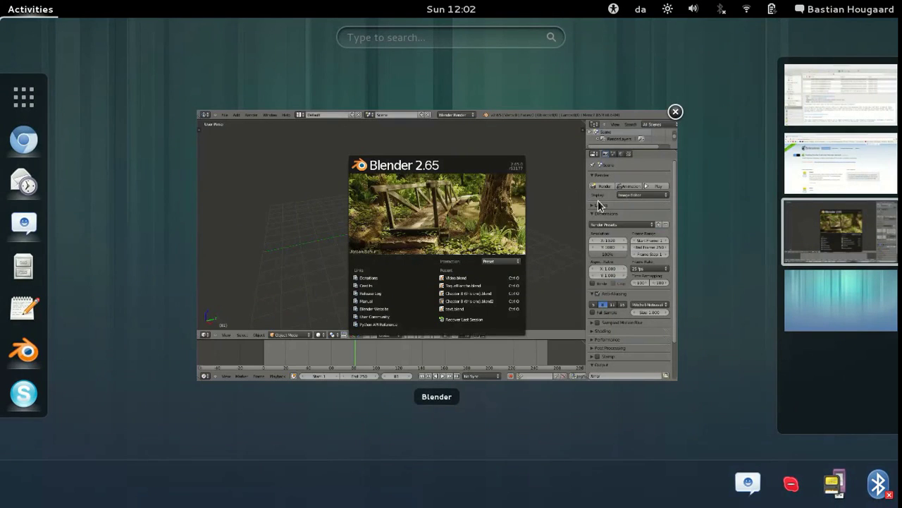
# On the second workspace, enter "have a little chat" in the #archlinux conversation and alternate between it and the Chromium window
pyautogui.scroll(1, 834, 266)
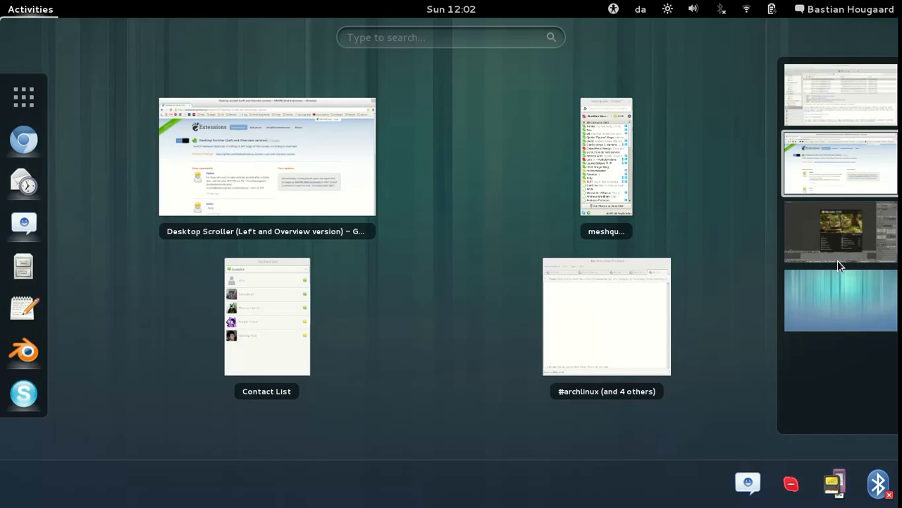
pyautogui.click(339, 141)
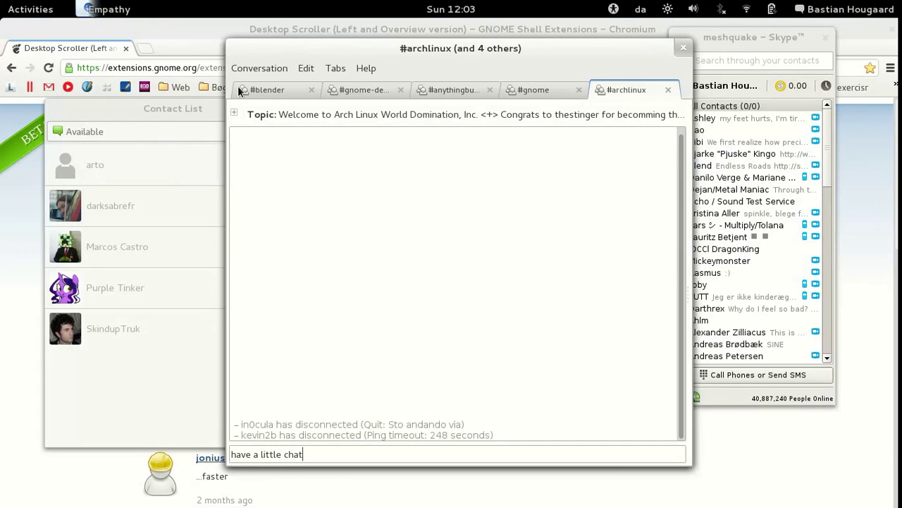
pyautogui.click(192, 33)
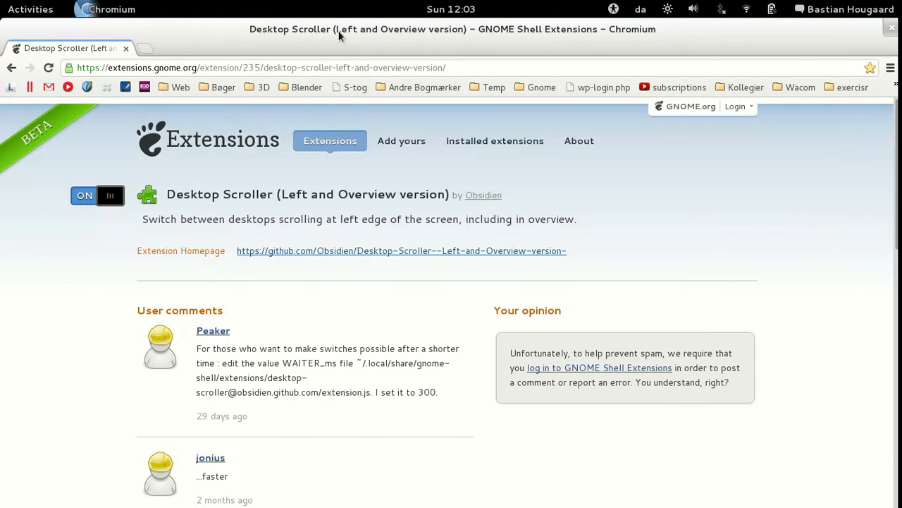
pyautogui.hotkey('alt', 'Tab')
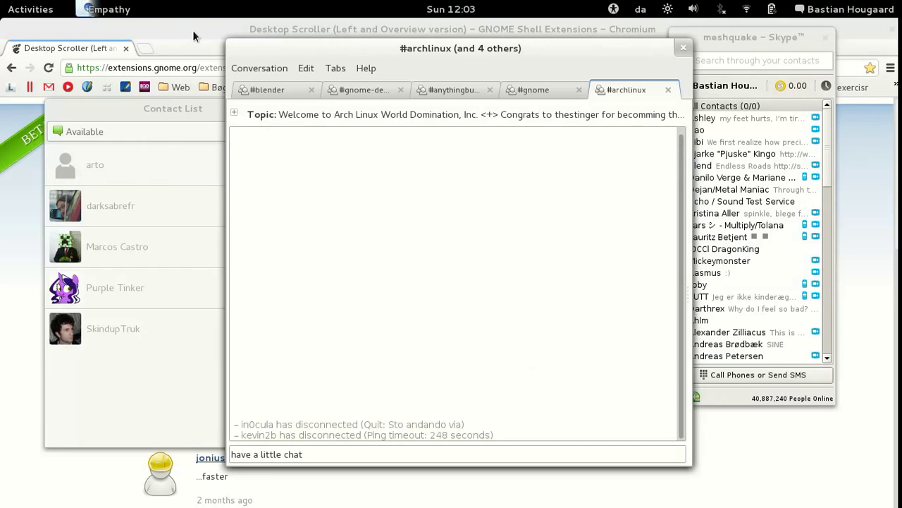
pyautogui.click(285, 28)
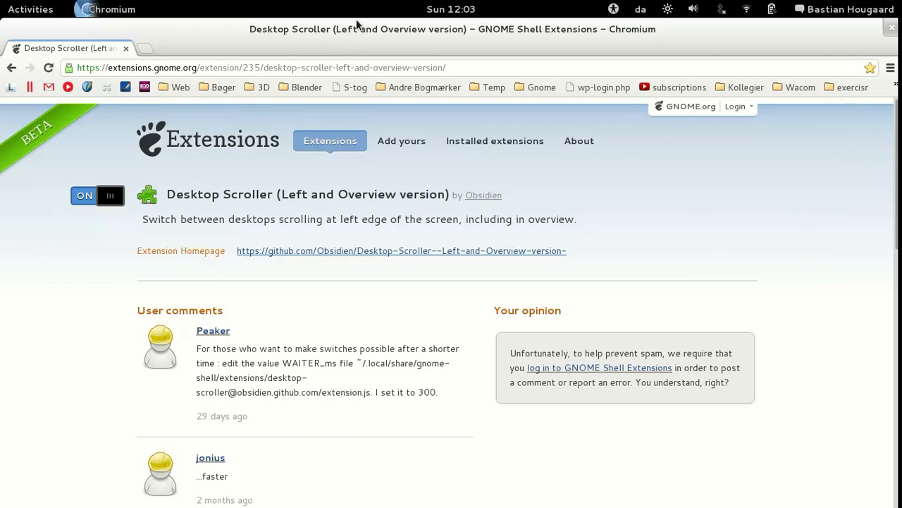
pyautogui.hotkey('alt', 'Tab')
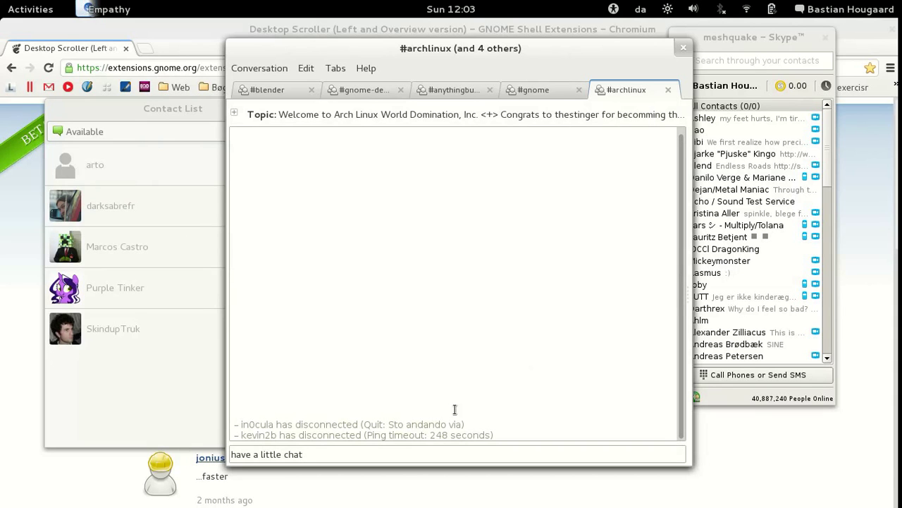
# Open a second Chromium window and tile it on the right half of the screen, with the Desktop Scroller window on the left half
pyautogui.click(25, 12)
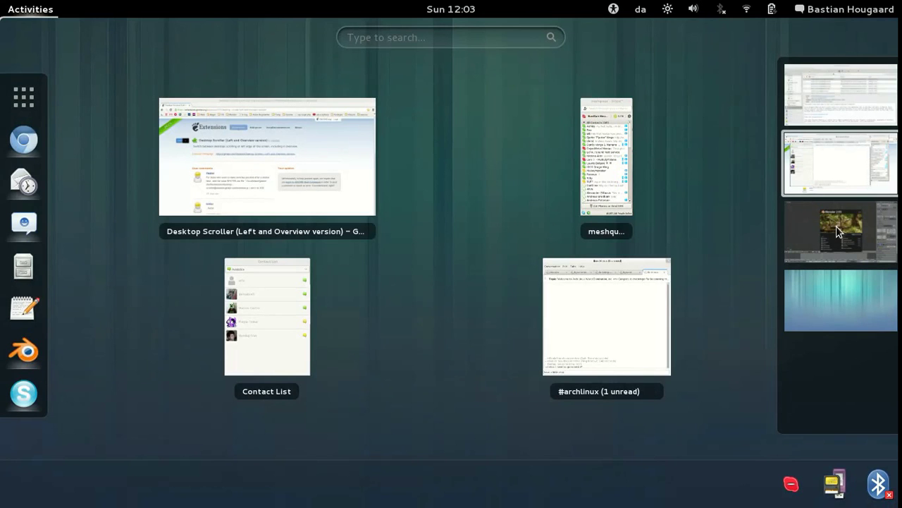
pyautogui.click(310, 181)
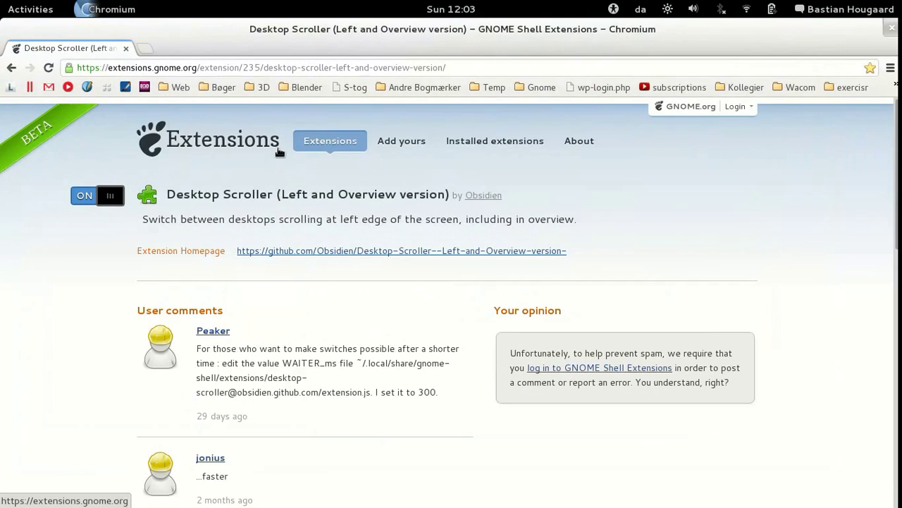
pyautogui.hotkey('ctrl', 'n')
pyautogui.press('super+Right')
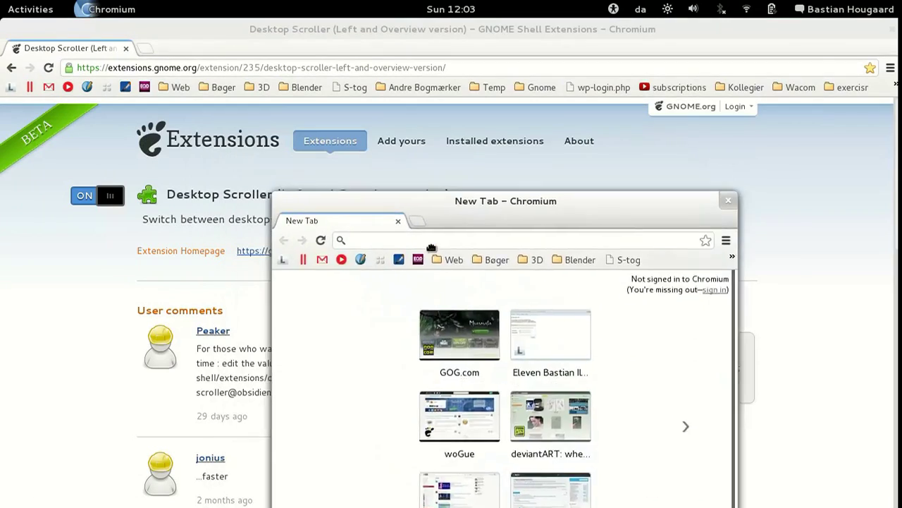
pyautogui.moveTo(317, 29); pyautogui.dragTo(0, 263)
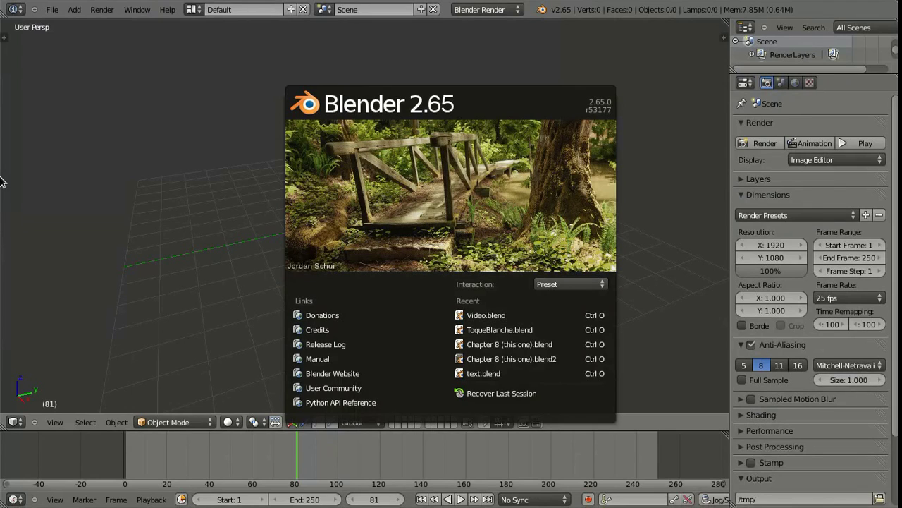
pyautogui.scroll(1, 2, 191)
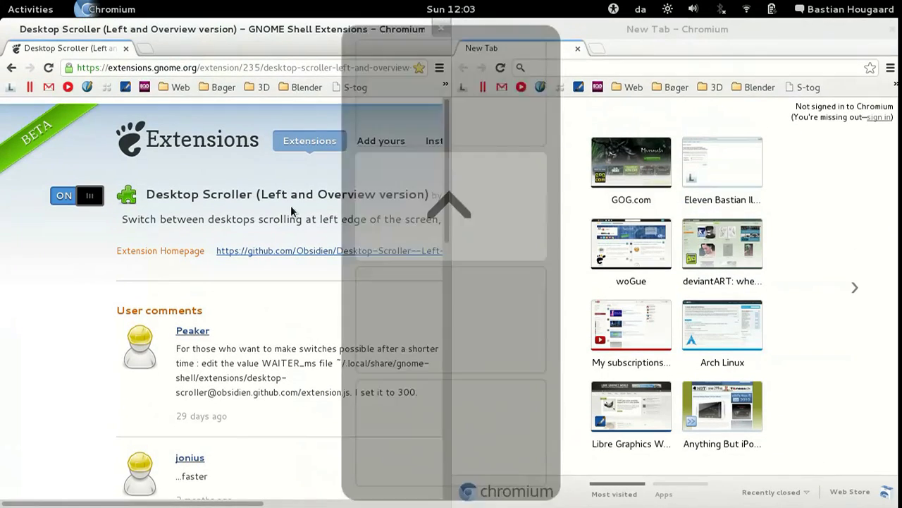
pyautogui.click(868, 10)
pyautogui.press('alt')
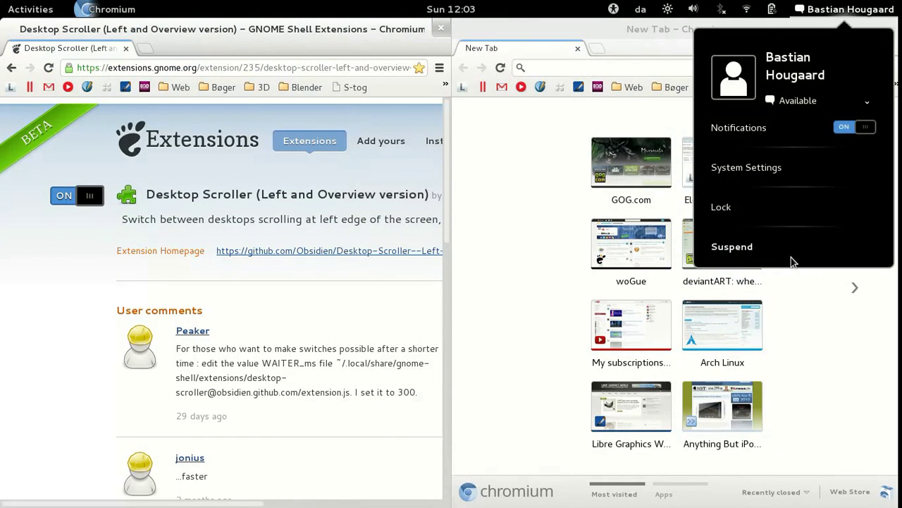
pyautogui.click(858, 7)
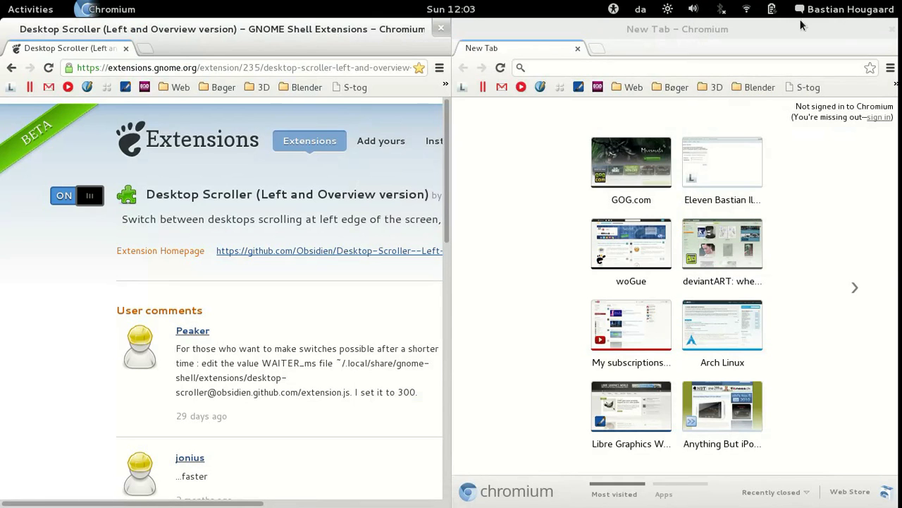
# Close both Chromium windows on the second workspace from the activities overview
pyautogui.press('super')
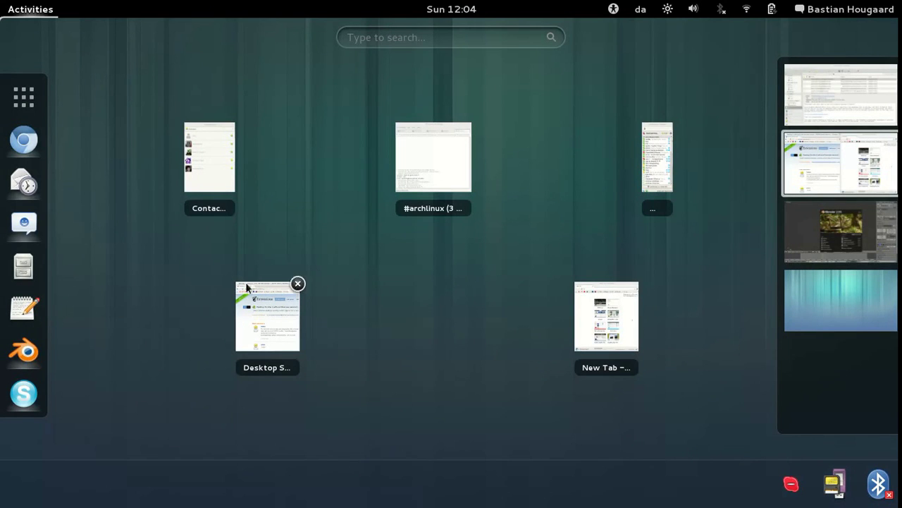
pyautogui.click(297, 284)
pyautogui.click(637, 284)
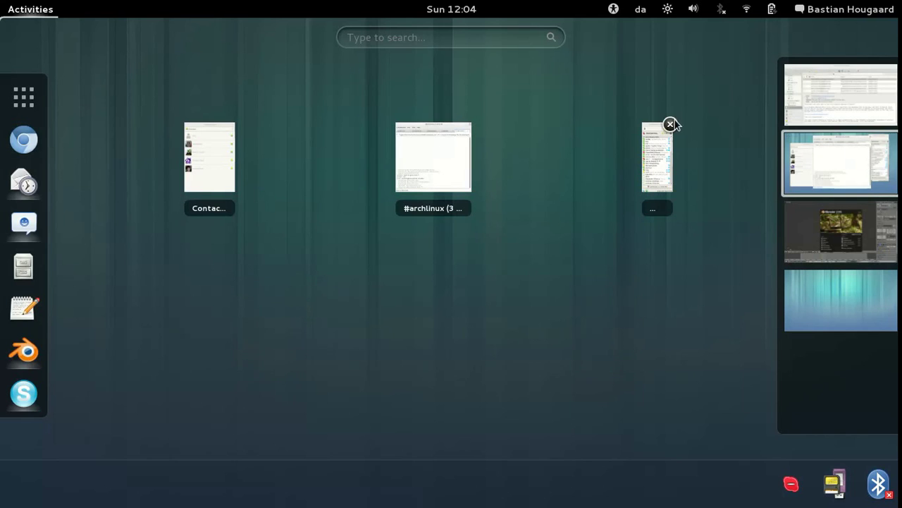
pyautogui.click(670, 125)
pyautogui.click(233, 124)
pyautogui.click(863, 109)
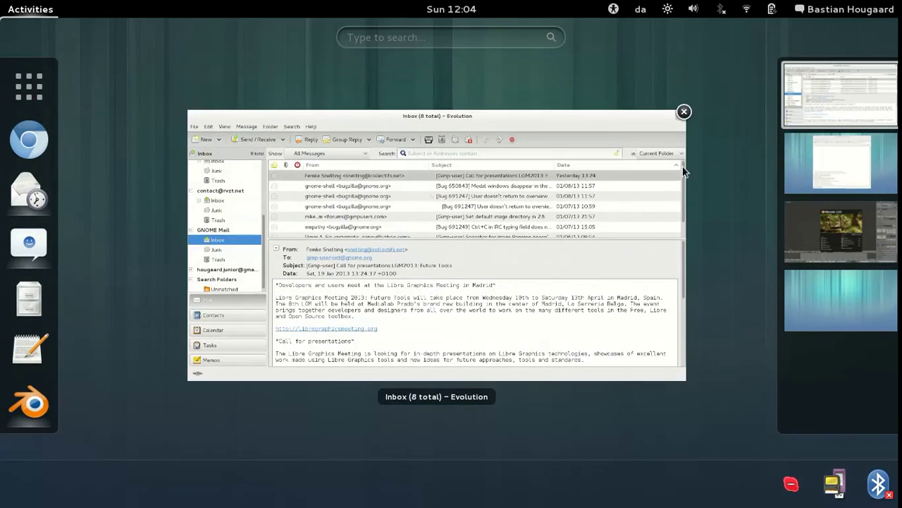
# Close Blender on the third workspace from the activities overview
pyautogui.click(681, 114)
pyautogui.click(832, 225)
pyautogui.click(677, 112)
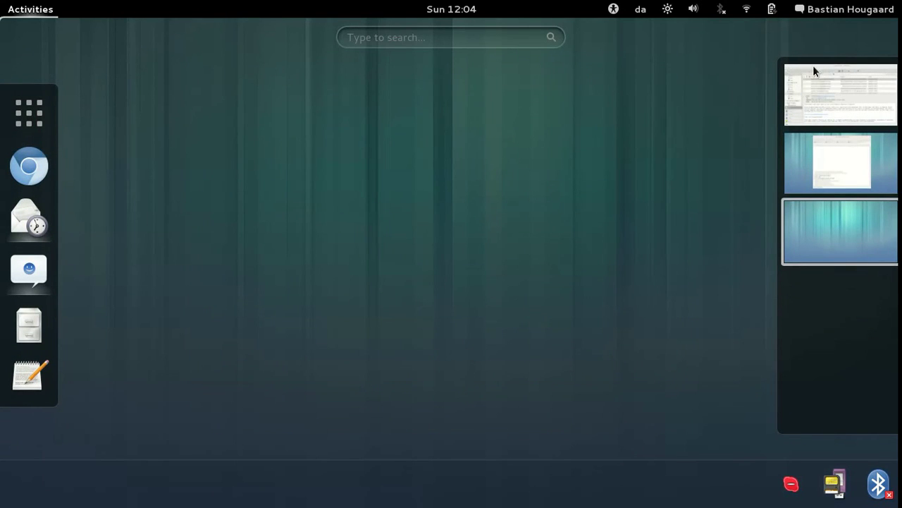
# Launch Blender from the application grid onto the first workspace, and move its window to a new workspace below the second
pyautogui.click(862, 174)
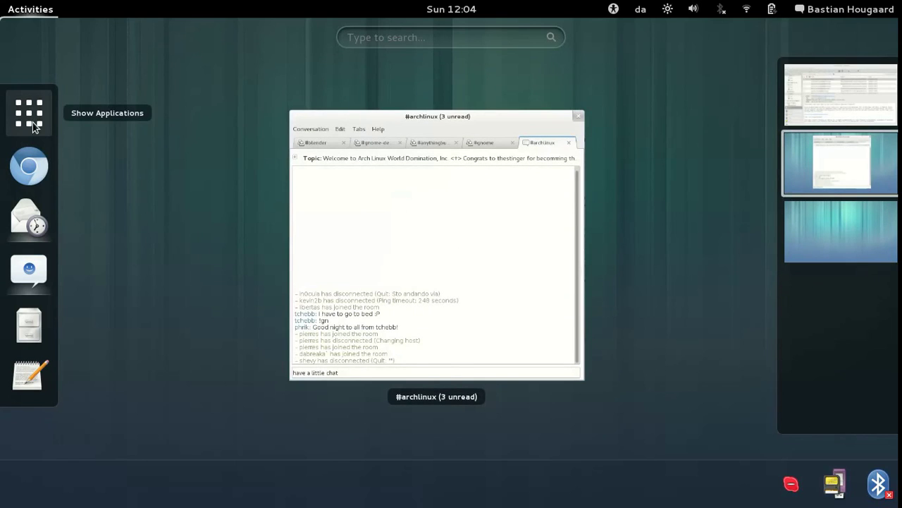
pyautogui.click(44, 93)
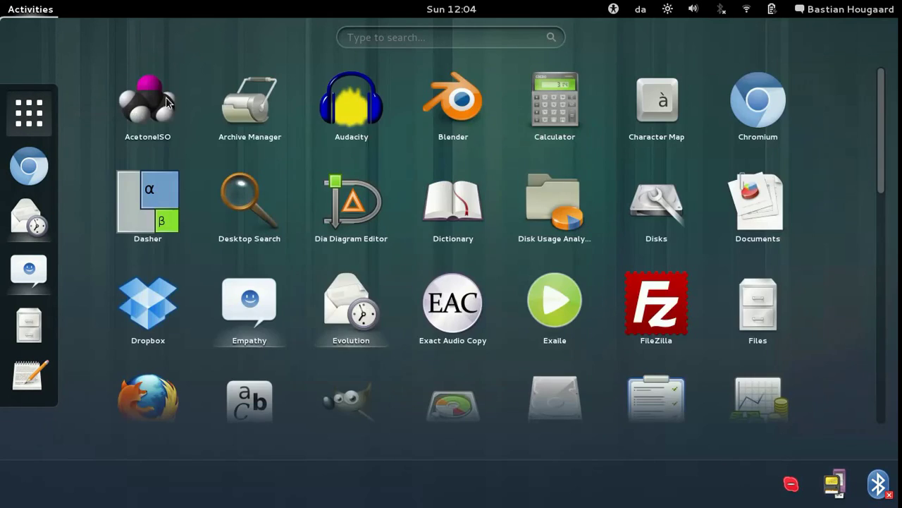
pyautogui.moveTo(439, 111)
pyautogui.mouseDown()
pyautogui.moveTo(491, 145)
pyautogui.moveTo(802, 236)
pyautogui.moveTo(862, 237)
pyautogui.moveTo(837, 240)
pyautogui.moveTo(820, 167)
pyautogui.moveTo(846, 69)
pyautogui.mouseUp()
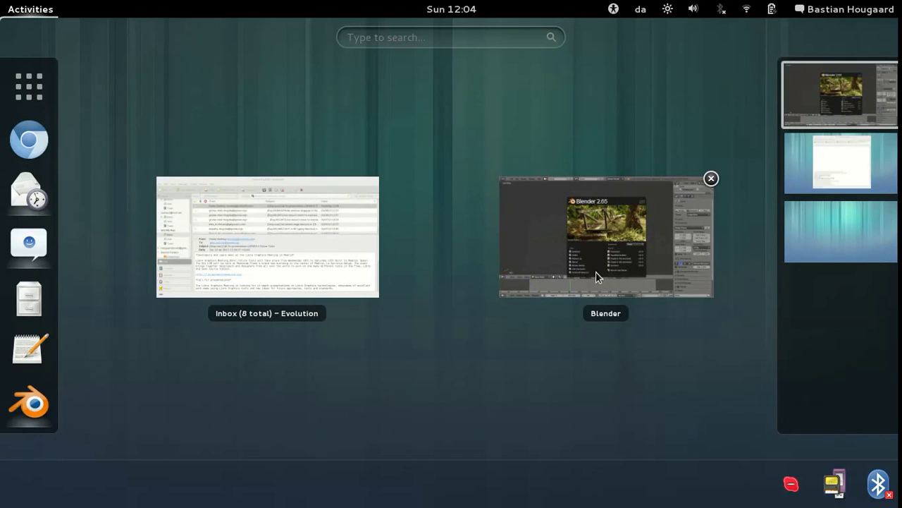
pyautogui.moveTo(631, 250); pyautogui.dragTo(849, 266)
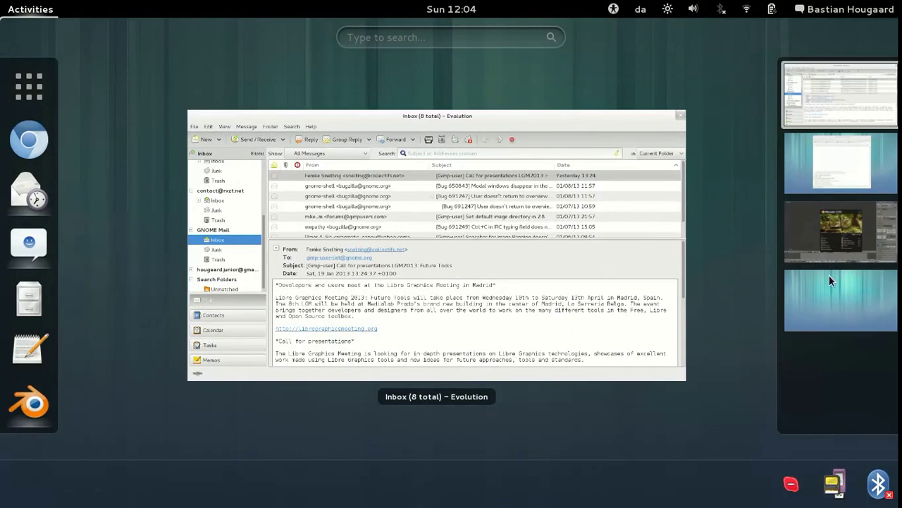
# Return to the #archlinux chat window on the second workspace and launch Files on that same workspace
pyautogui.scroll(-1, 870, 291)
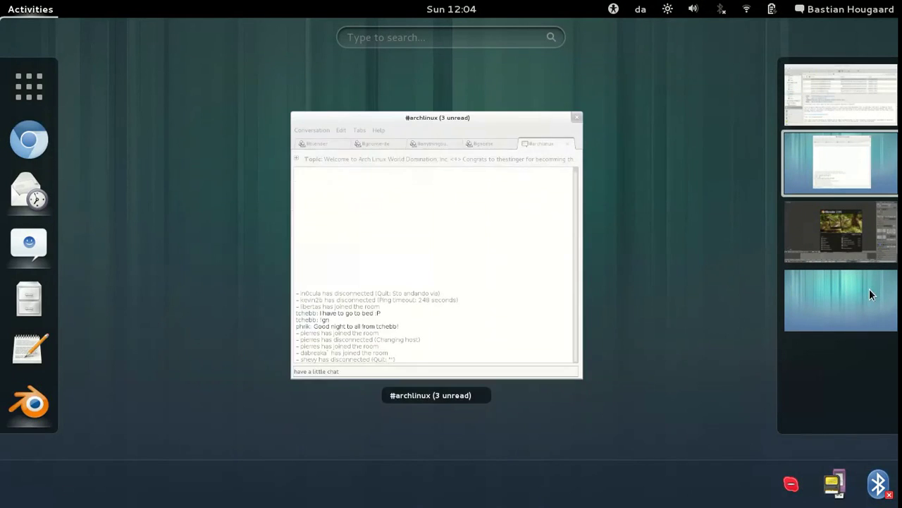
pyautogui.click(448, 239)
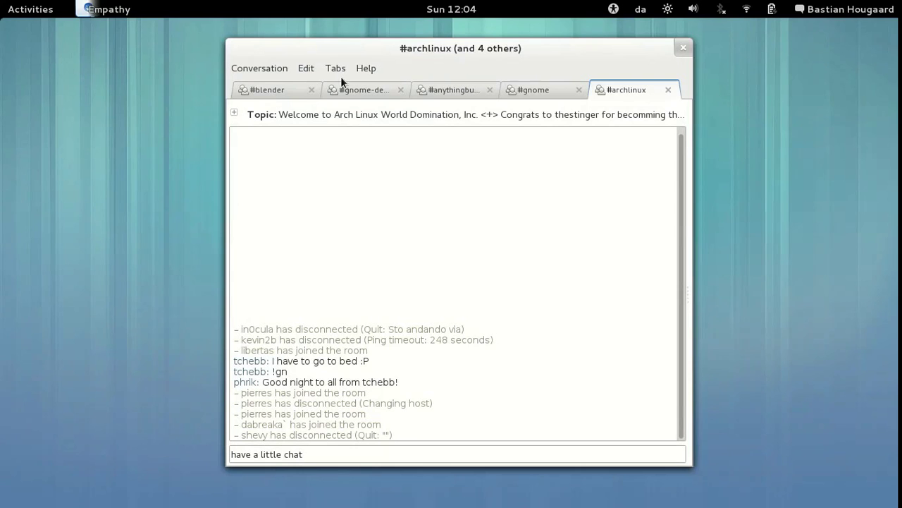
pyautogui.click(32, 12)
pyautogui.moveTo(35, 297); pyautogui.dragTo(397, 215)
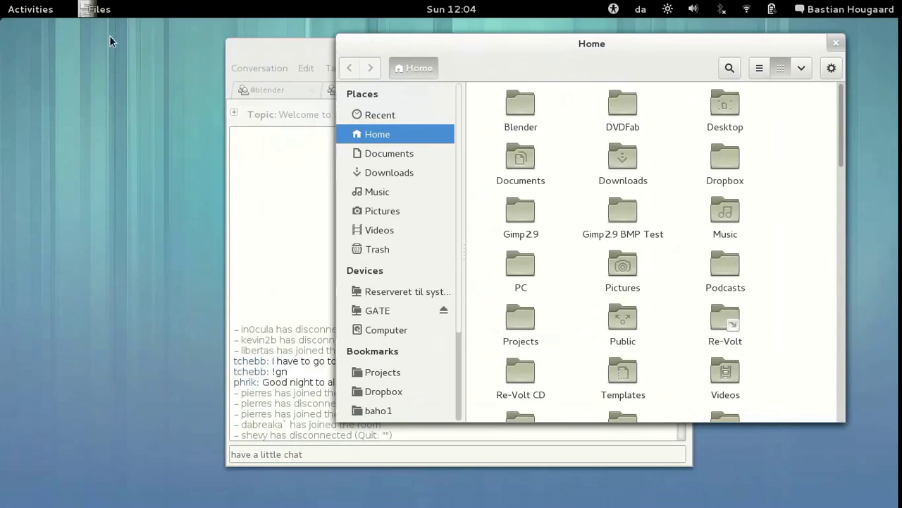
# Maximize the #archlinux chat window, switch back to Files, and maximize the Files window as well
pyautogui.click(313, 56)
pyautogui.moveTo(313, 57); pyautogui.dragTo(554, 49)
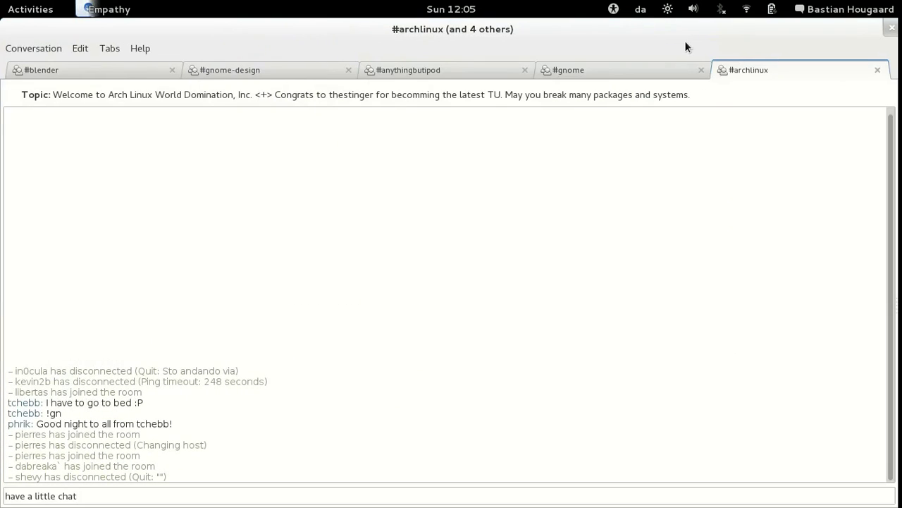
pyautogui.hotkey('alt', 'Tab')
pyautogui.moveTo(662, 33); pyautogui.dragTo(466, 7)
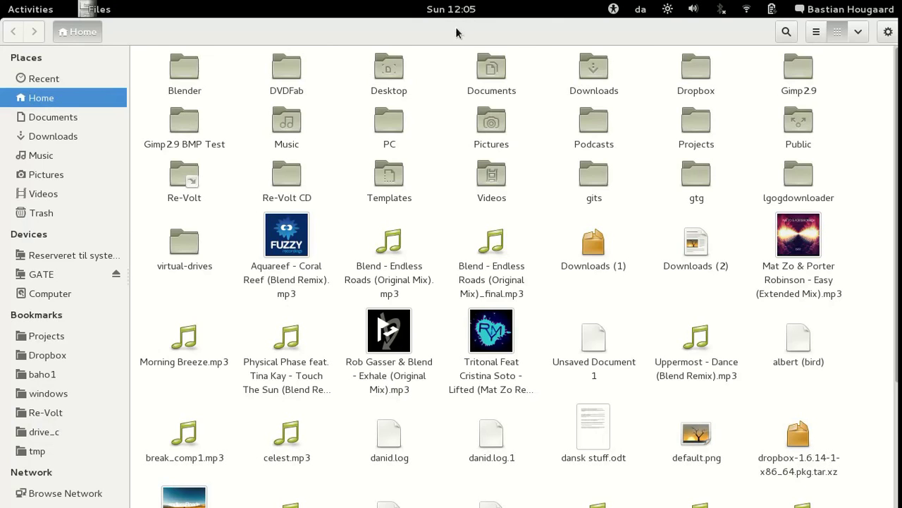
pyautogui.moveTo(456, 30)
pyautogui.mouseDown()
pyautogui.moveTo(454, 156)
pyautogui.moveTo(459, 14)
pyautogui.mouseUp()
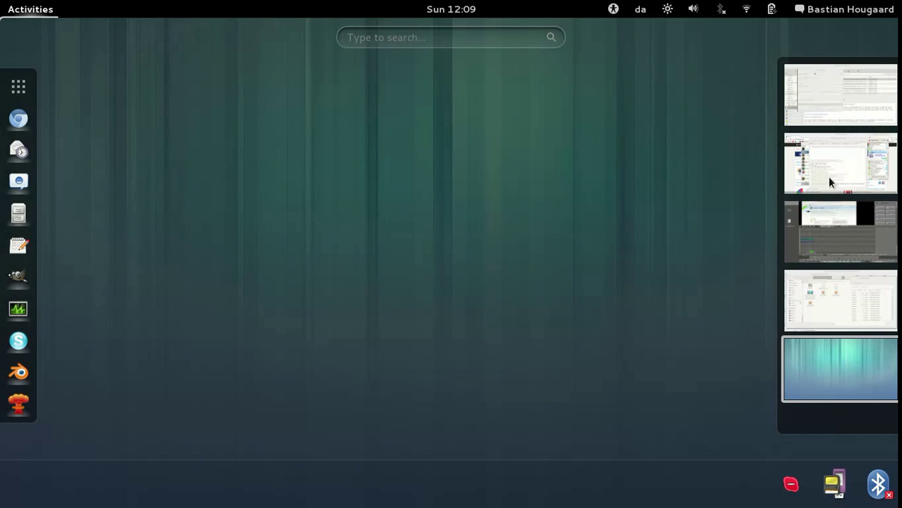
# Go to the second workspace and alternate between the #archlinux chat and the woGue Chromium window, ending on the chat
pyautogui.click(854, 160)
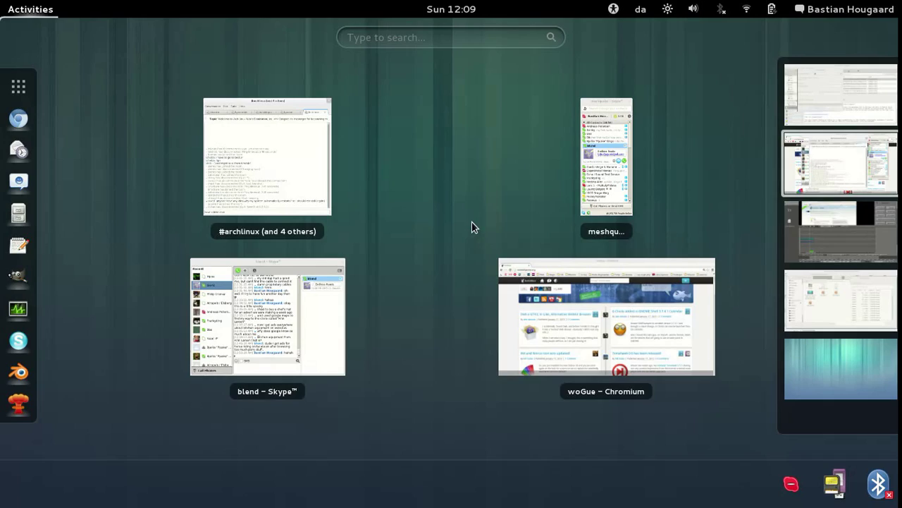
pyautogui.click(422, 281)
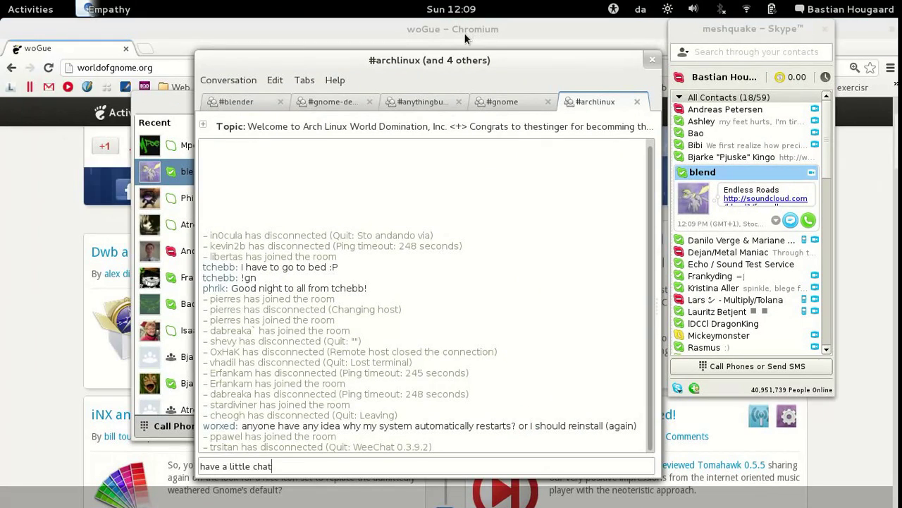
pyautogui.click(465, 29)
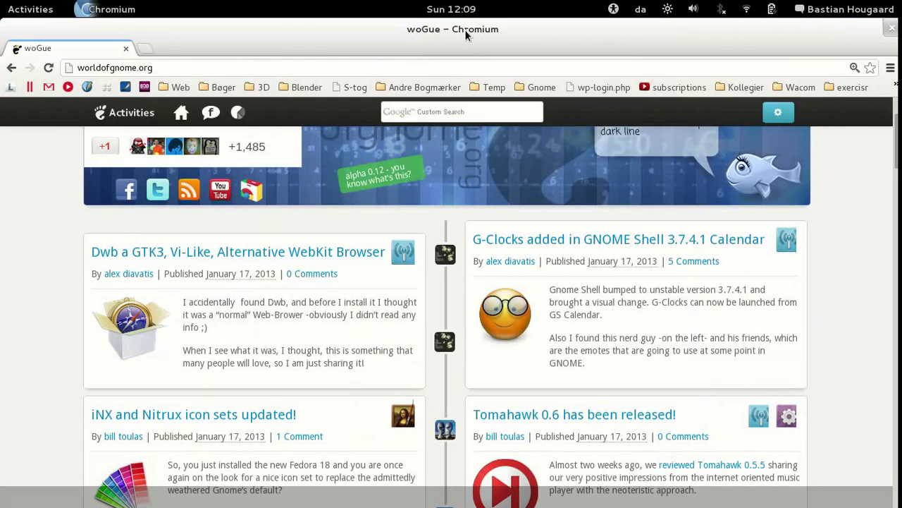
pyautogui.hotkey('alt', 'Tab')
pyautogui.click(502, 26)
pyautogui.hotkey('alt', 'Tab')
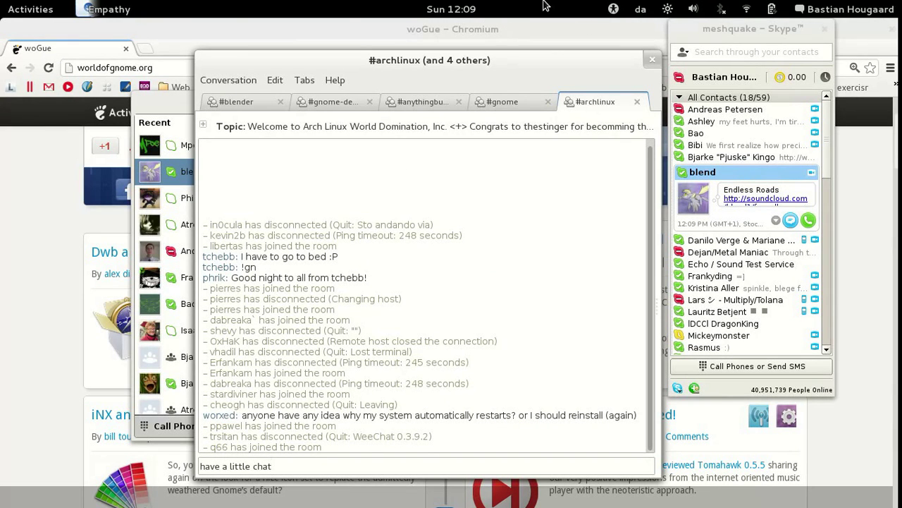
# Show the activities overview of the second workspace and return to the #archlinux chat window
pyautogui.press('super')
pyautogui.press('super')
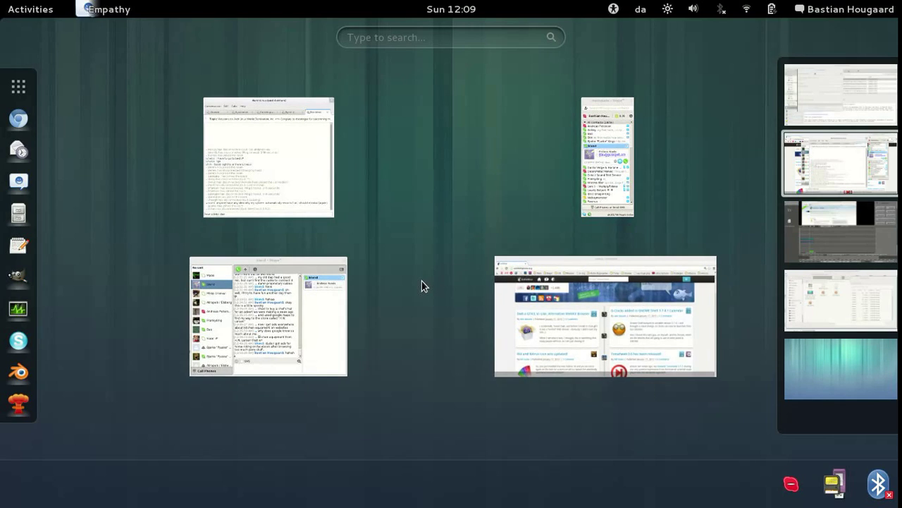
pyautogui.press('super')
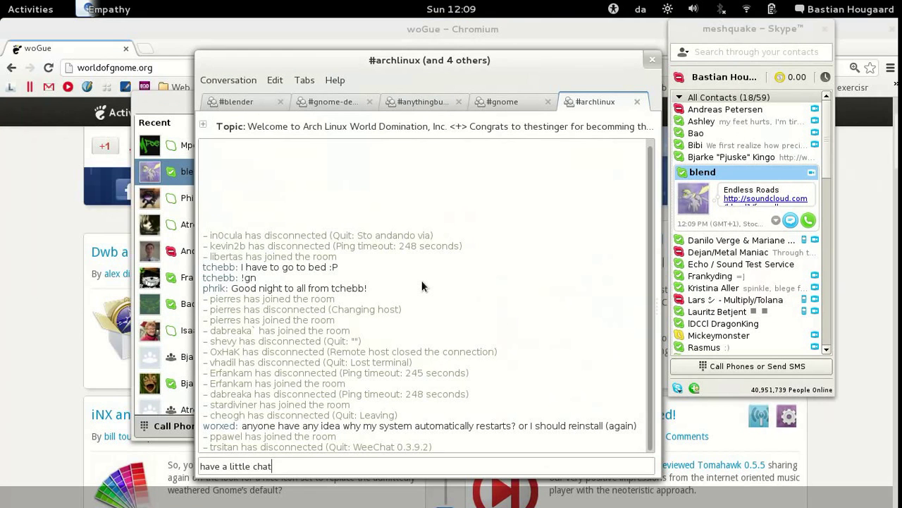
# Bring the woGue Chromium window forward and switch back and forth with the #archlinux chat, ending on Chromium
pyautogui.click(465, 33)
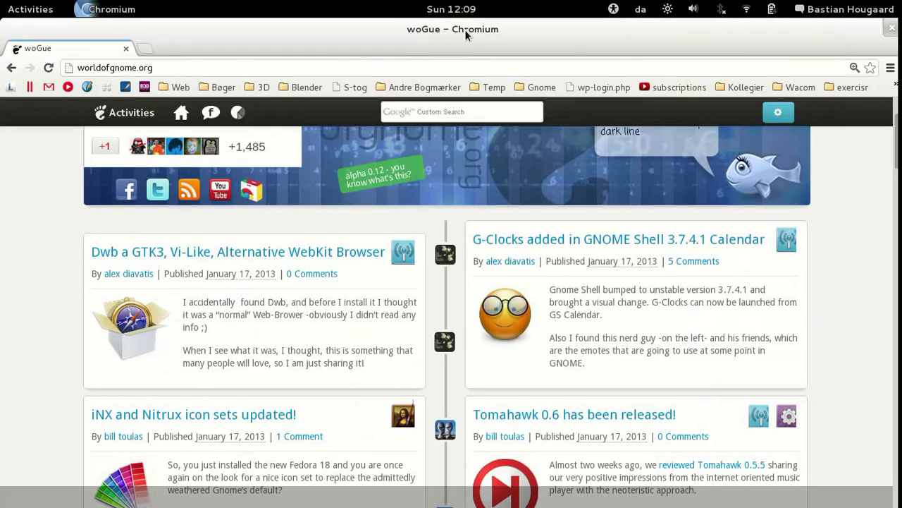
pyautogui.hotkey('alt', 'Tab')
pyautogui.hotkey('alt', 'Tab')
pyautogui.hotkey('alt', 'Tab')
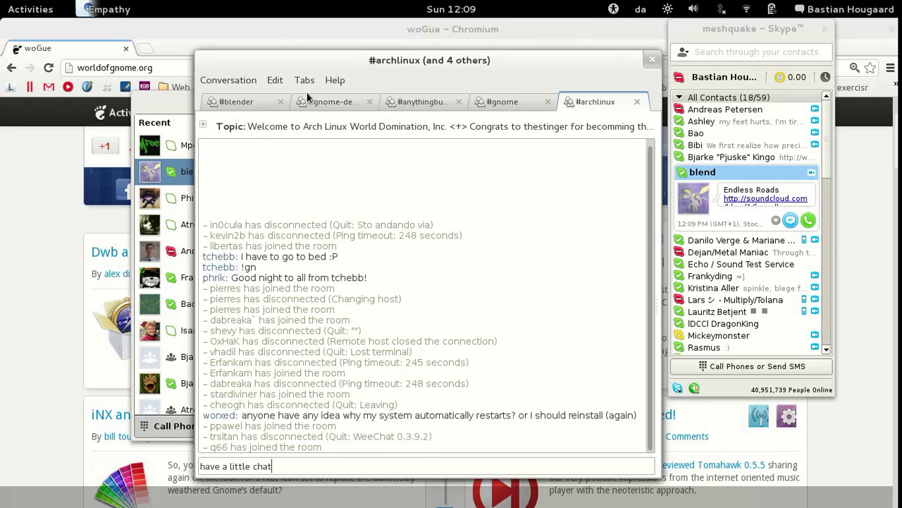
pyautogui.hotkey('alt', 'Tab')
pyautogui.hotkey('alt', 'Tab')
pyautogui.hotkey('alt', 'Tab')
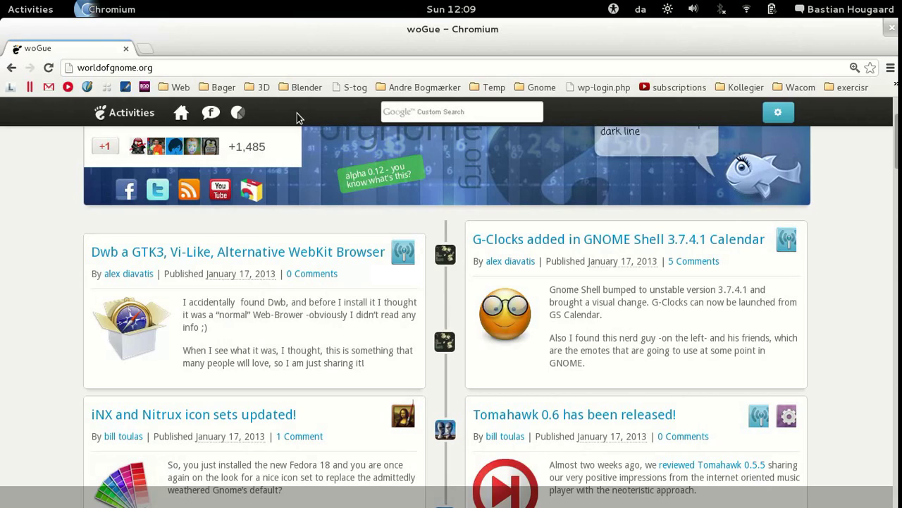
# Open all bookmarks of the exercisr folder in new Chromium tabs and close the blank new tab
pyautogui.hotkey('ctrl', 't')
pyautogui.middleClick(850, 86)
pyautogui.middleClick(209, 47)
# Cycle forward through the open Chromium tabs and back to the woGue tab
pyautogui.hotkey('ctrl', 'Tab')
pyautogui.hotkey('ctrl', 'Tab')
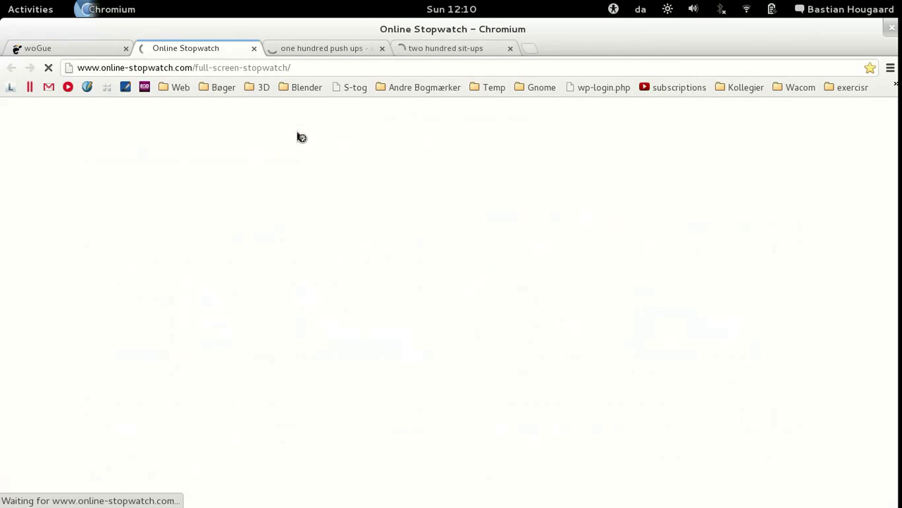
pyautogui.hotkey('ctrl', 'Tab')
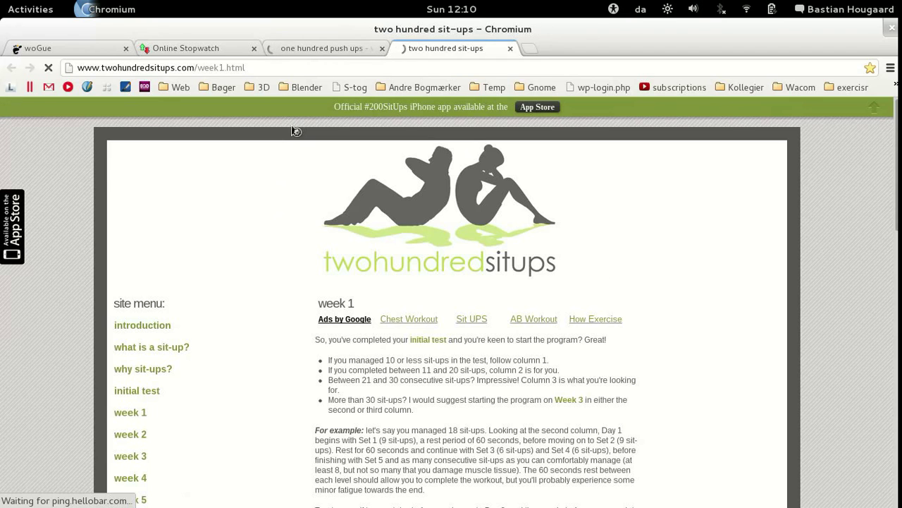
pyautogui.hotkey('ctrl', 'Tab')
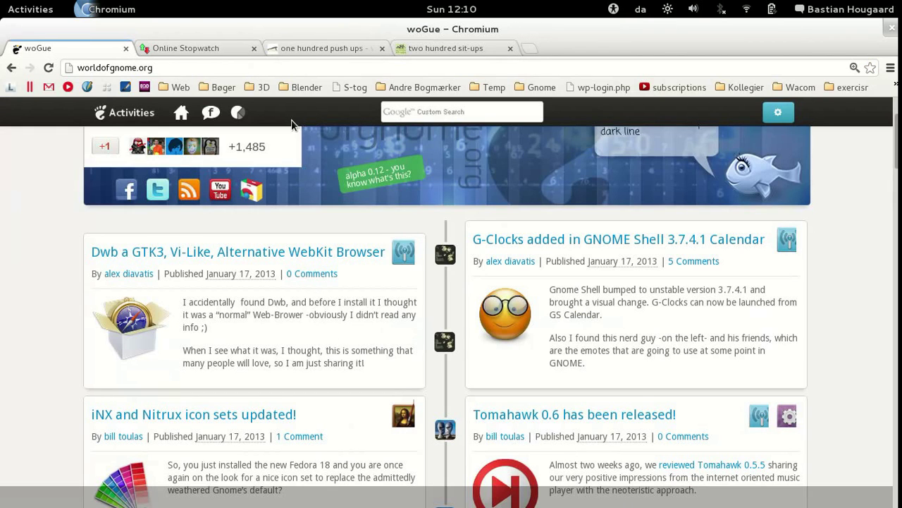
pyautogui.hotkey('ctrl', 'Tab')
pyautogui.hotkey('ctrl', 'Tab')
pyautogui.hotkey('ctrl', 'Tab')
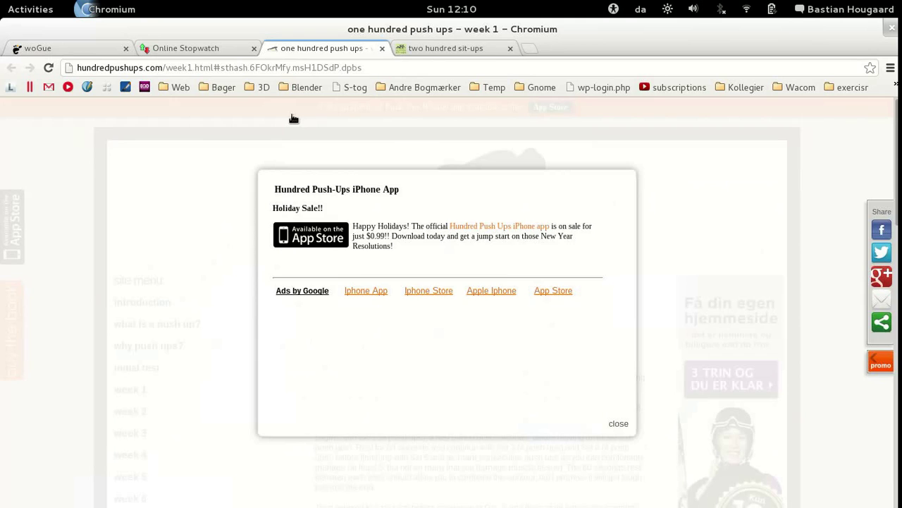
pyautogui.hotkey('ctrl', 'shift', 'Tab')
pyautogui.hotkey('ctrl', 'shift', 'Tab')
pyautogui.hotkey('ctrl', 'shift', 'Tab')
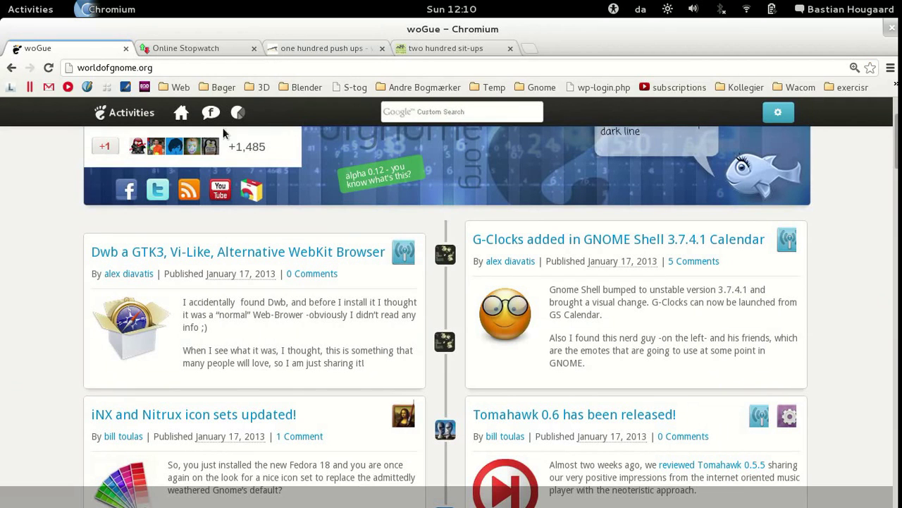
# Select the Online Stopwatch and one hundred push ups tabs directly, and cycle through the tabs, ending on Online Stopwatch
pyautogui.click(210, 48)
pyautogui.click(328, 47)
pyautogui.hotkey('ctrl', 'shift', 'Tab')
pyautogui.hotkey('ctrl', 'shift', 'Tab')
pyautogui.hotkey('ctrl', 'Tab')
pyautogui.hotkey('ctrl', 'Tab')
pyautogui.hotkey('ctrl', 'Tab')
pyautogui.hotkey('ctrl', 'shift', 'Tab')
pyautogui.hotkey('ctrl', 'shift', 'Tab')
pyautogui.hotkey('ctrl', 'shift', 'Tab')
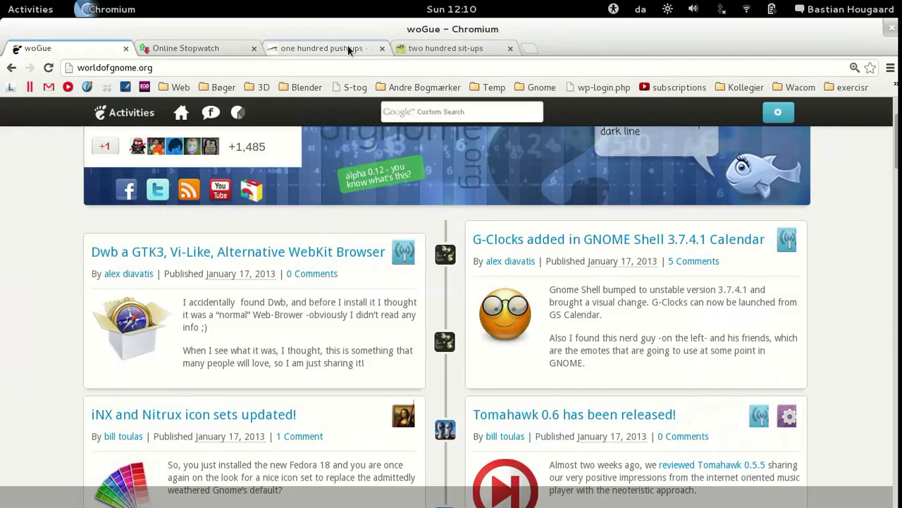
pyautogui.hotkey('ctrl', 'Tab')
# Switch to the Empathy chat window and view the #anythingbutipod and #gnome conversations
pyautogui.hotkey('alt', 'Tab')
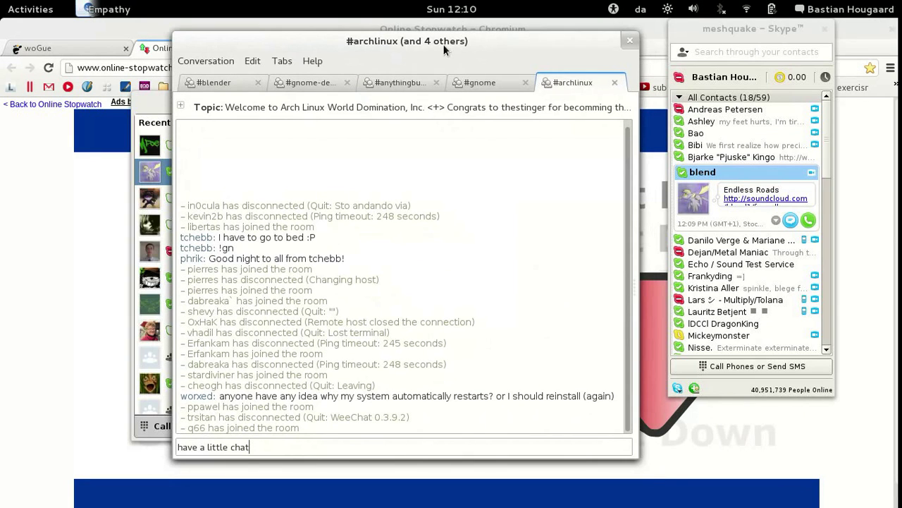
pyautogui.click(397, 84)
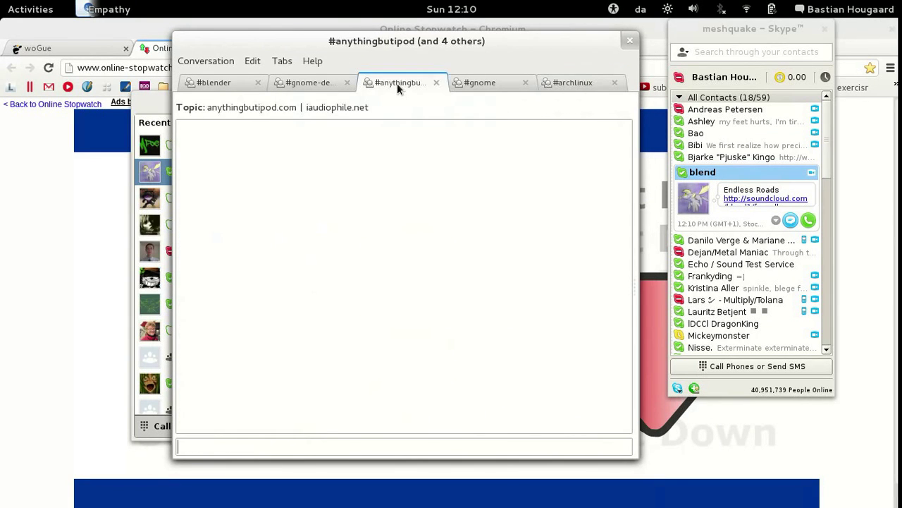
pyautogui.click(490, 84)
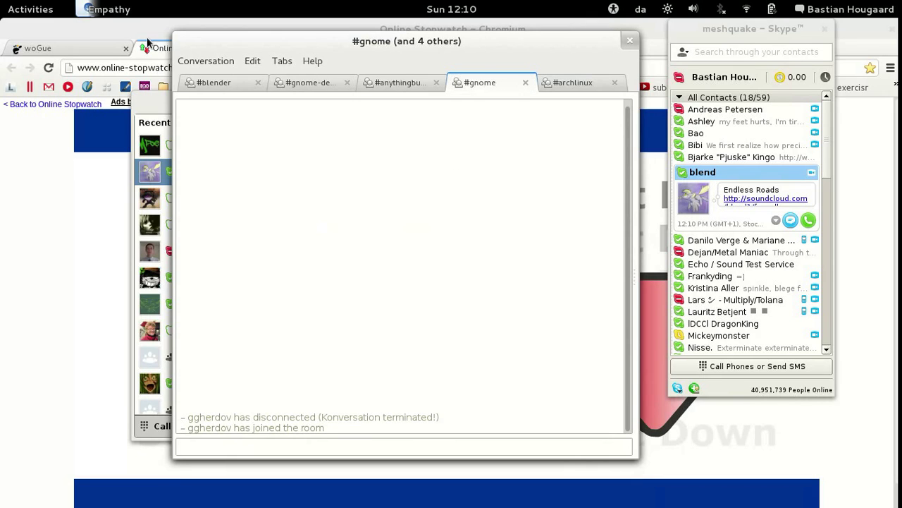
# Move the #gnome chat window rightward, and move the Skype conversation window leftward and reduce its height
pyautogui.moveTo(306, 218); pyautogui.dragTo(421, 230)
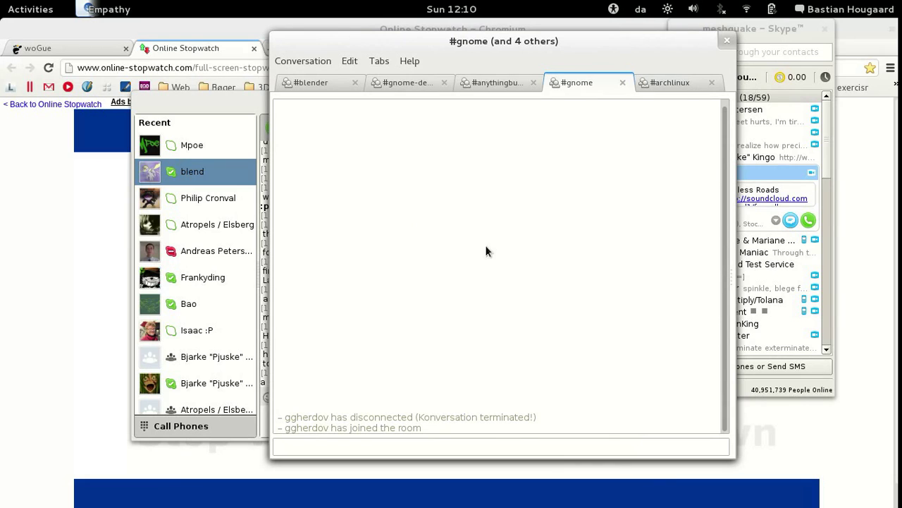
pyautogui.moveTo(485, 251); pyautogui.dragTo(549, 267)
pyautogui.click(302, 261)
pyautogui.moveTo(302, 262); pyautogui.dragTo(239, 286)
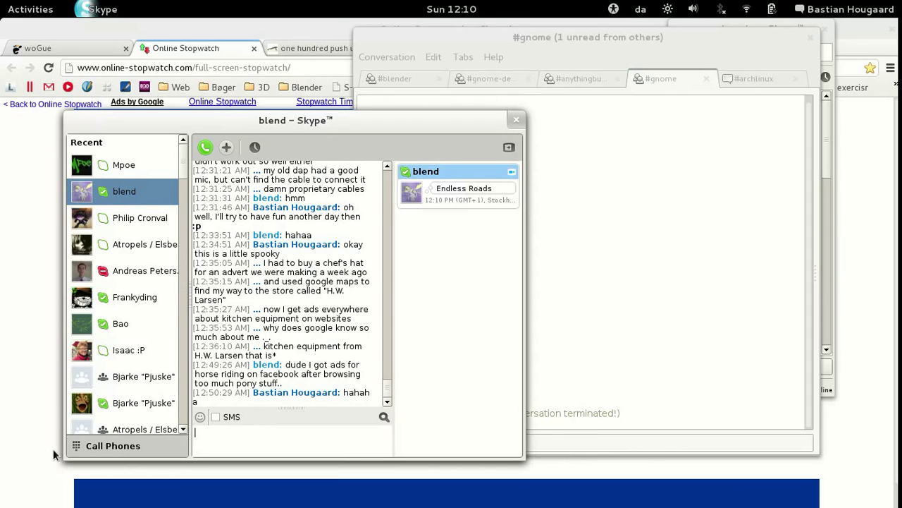
pyautogui.moveTo(85, 459); pyautogui.dragTo(160, 446)
pyautogui.moveTo(526, 406); pyautogui.dragTo(413, 372)
# Bring the #gnome chat window to the front, reposition it, and close the Skype contact list behind it
pyautogui.click(689, 317)
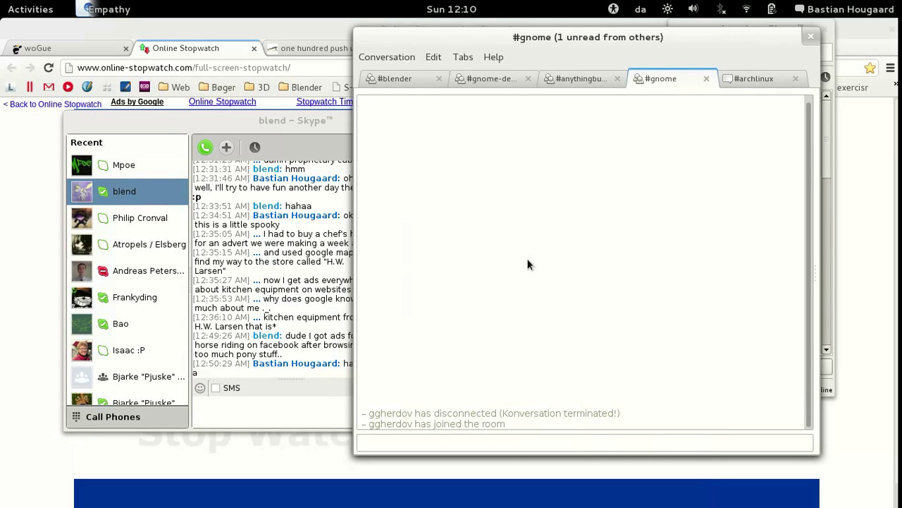
pyautogui.moveTo(612, 248); pyautogui.dragTo(566, 270)
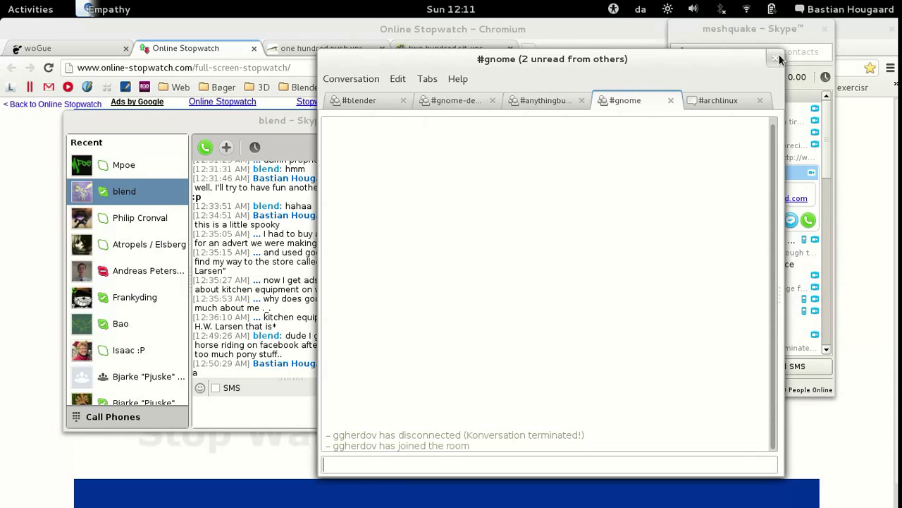
pyautogui.click(825, 29)
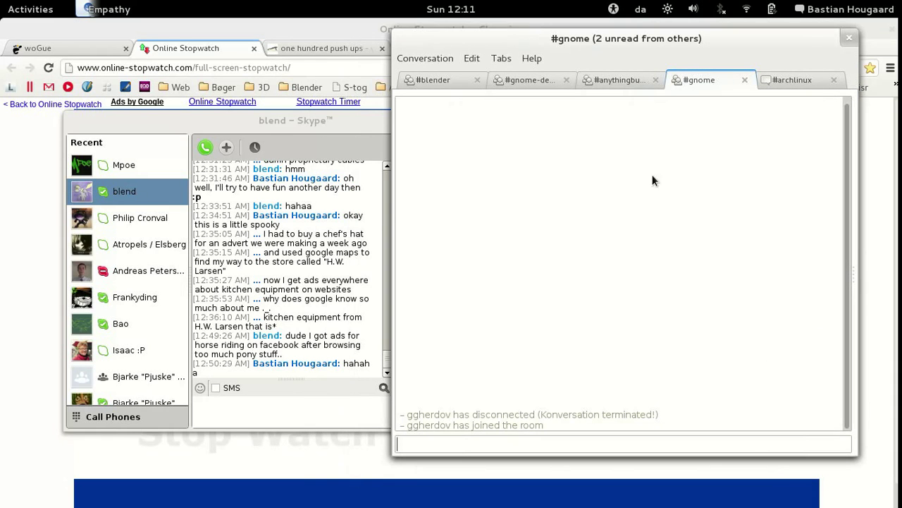
# Bring the Chromium window to the front and switch two workspaces down to the one holding Files, System Monitor and GIMP
pyautogui.click(331, 25)
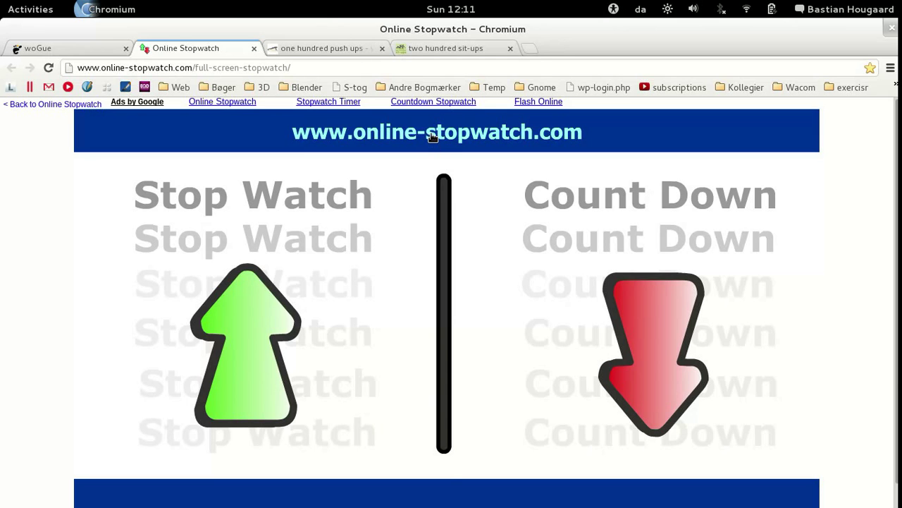
pyautogui.hotkey('ctrl', 'alt', 'Down')
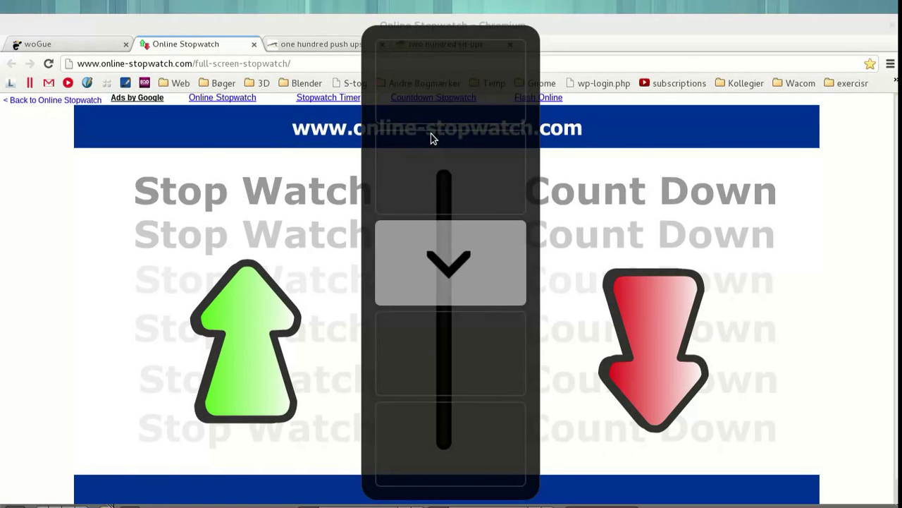
pyautogui.hotkey('ctrl', 'alt', 'Down')
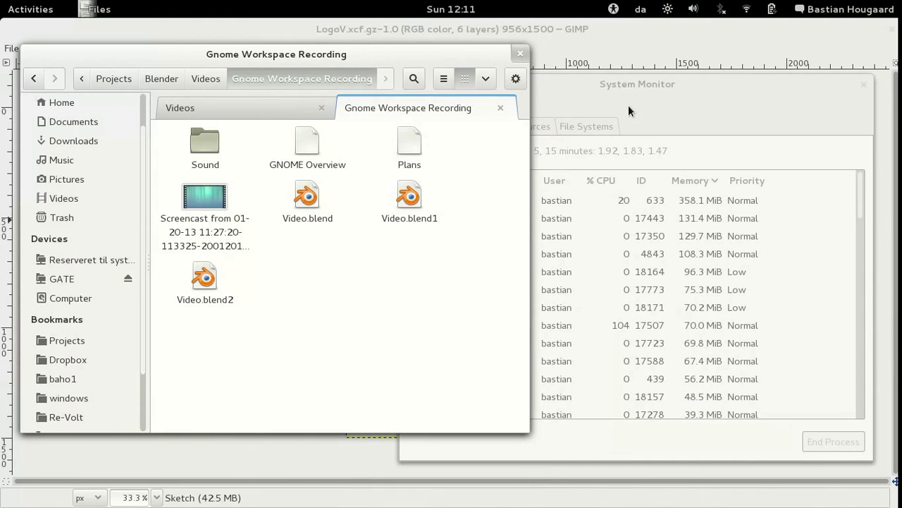
# Close the GIMP window with the LogoV image, return to Files and close its Gnome Workspace Recording tab
pyautogui.click(587, 34)
pyautogui.hotkey('alt', 'Tab')
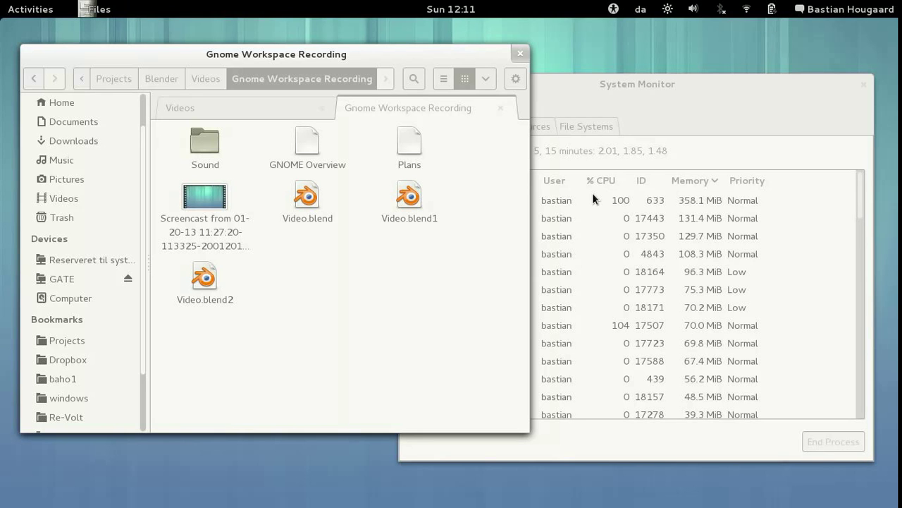
pyautogui.hotkey('ctrl', 'w')
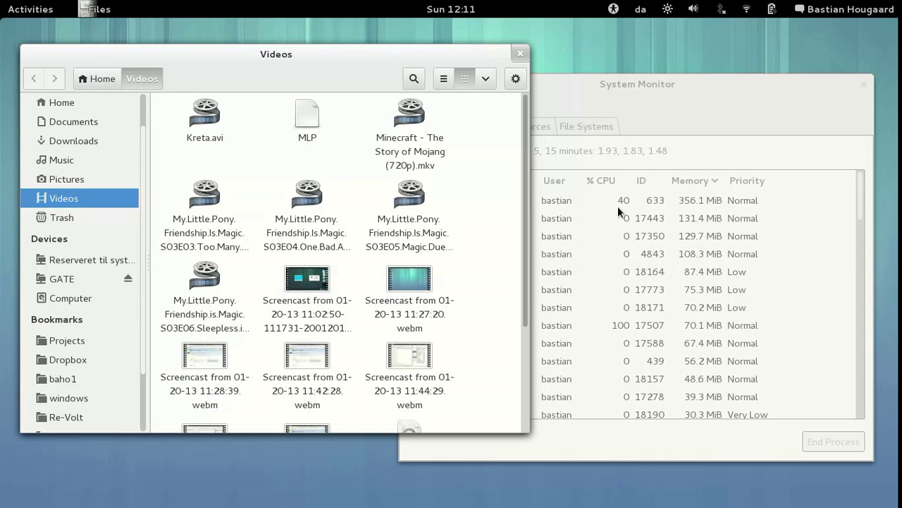
# Return two workspaces up to Chromium and close the Online Stopwatch tab
pyautogui.hotkey('ctrl', 'alt', 'Up')
pyautogui.hotkey('ctrl', 'alt', 'Up')
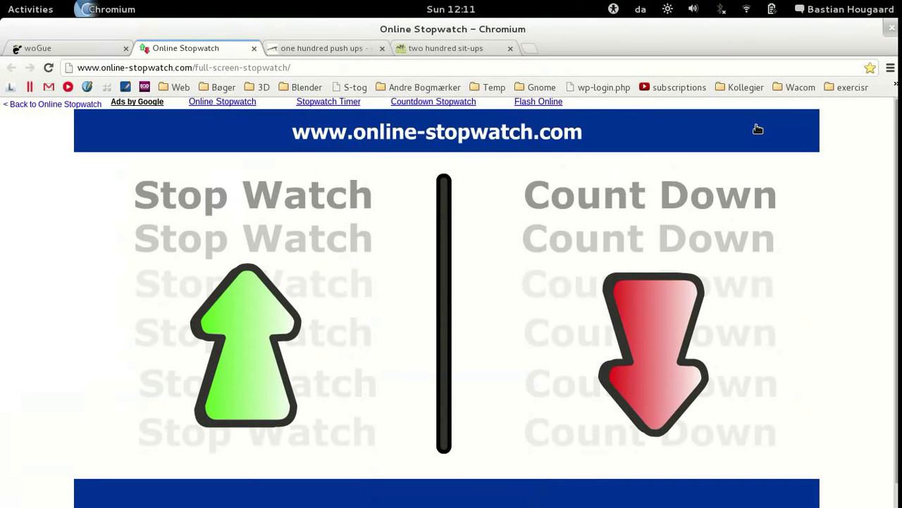
pyautogui.click(254, 49)
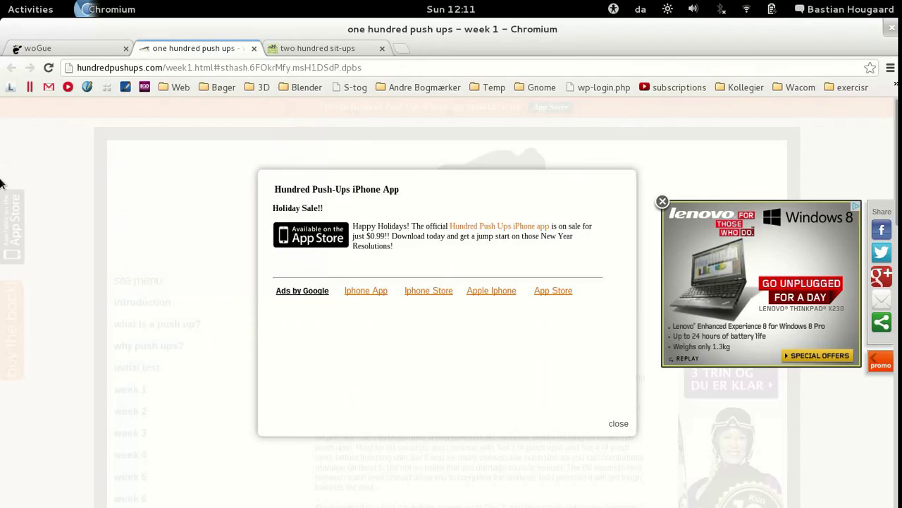
# Move repeatedly up and down between the Chromium, Blender and Files workspaces, and show the Chromium workspace in the overview
pyautogui.scroll(-1, 0, 183)
pyautogui.scroll(1, 0, 183)
pyautogui.scroll(-1, 0, 184)
pyautogui.scroll(-1, 2, 184)
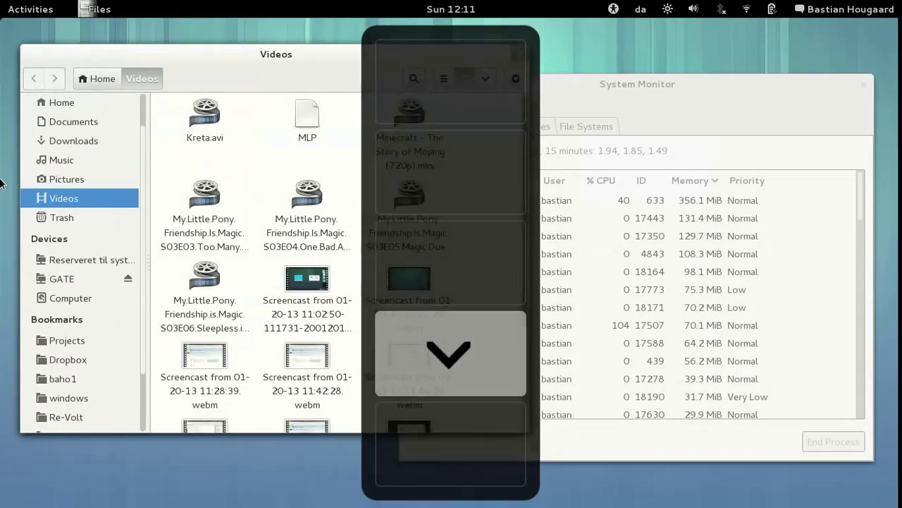
pyautogui.hotkey('ctrl', 'alt', 'Up')
pyautogui.hotkey('ctrl', 'alt', 'Up')
pyautogui.hotkey('ctrl', 'alt', 'Down')
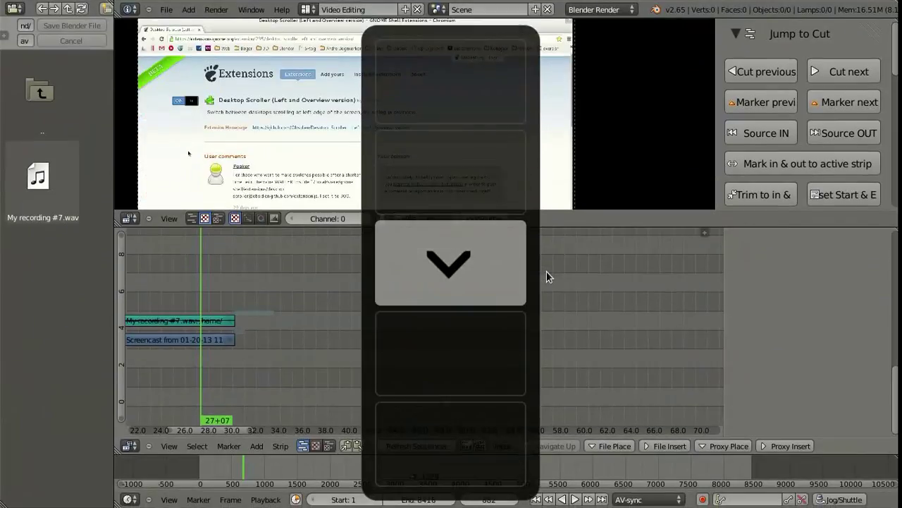
pyautogui.hotkey('ctrl', 'alt', 'Down')
pyautogui.hotkey('ctrl', 'alt', 'Up')
pyautogui.hotkey('ctrl', 'alt', 'Up')
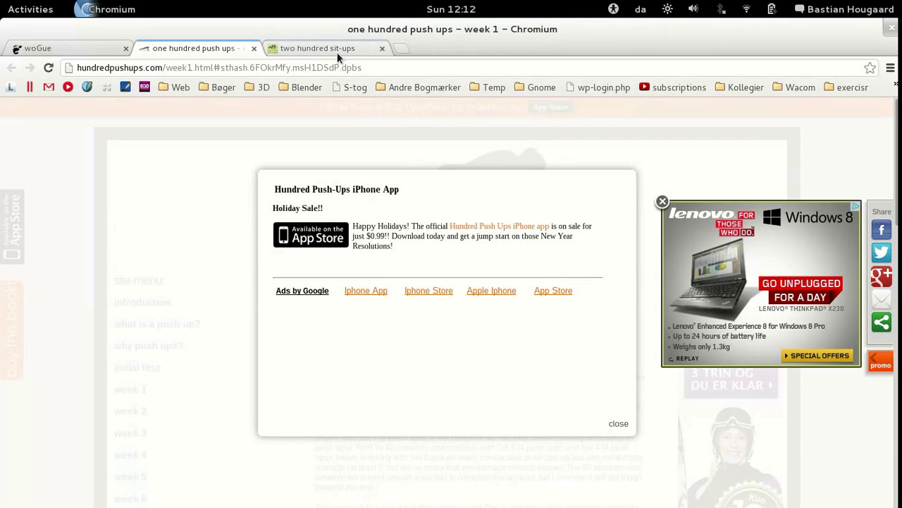
pyautogui.press('super')
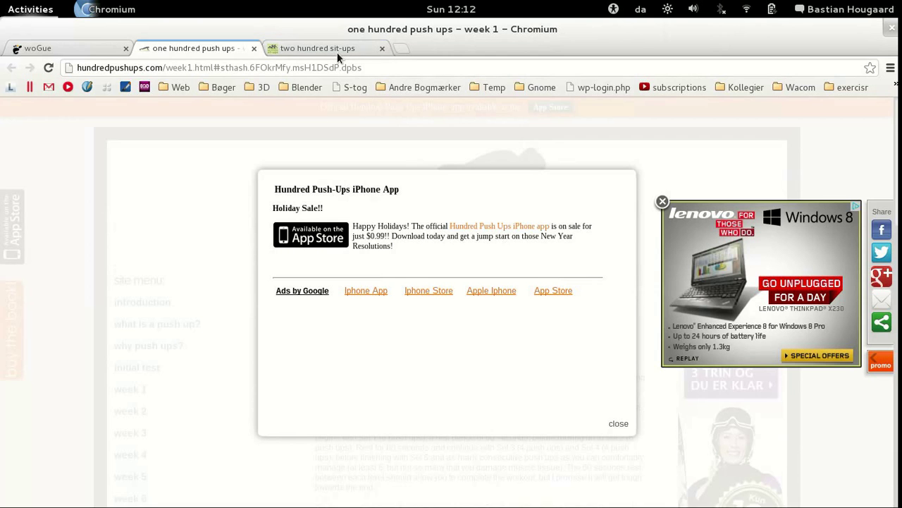
pyautogui.click(859, 166)
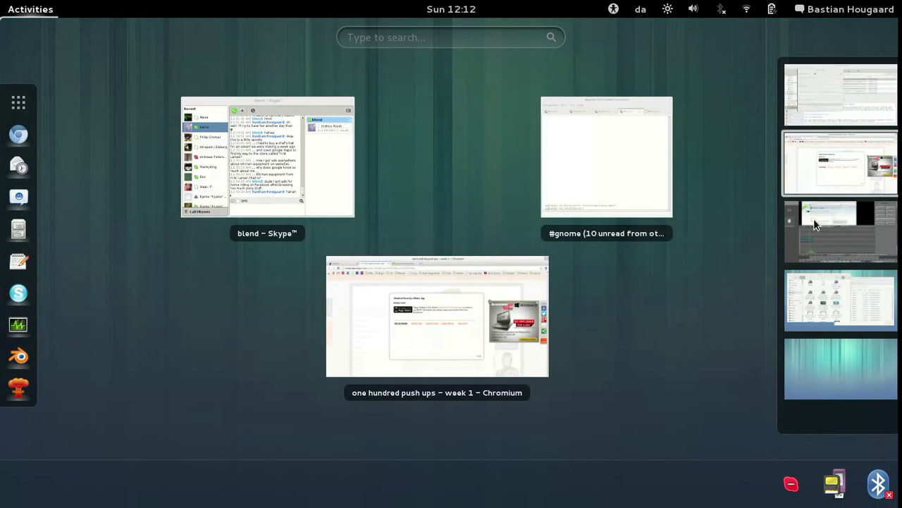
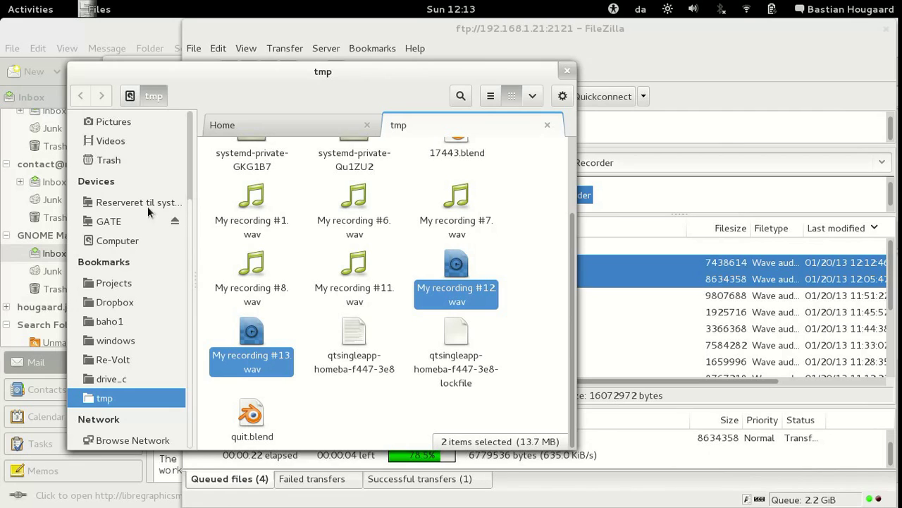
# Replace the Home tab in Files with the Projects folder and browse from there into the Sound folder
pyautogui.click(284, 125)
pyautogui.scroll(-3, 134, 272)
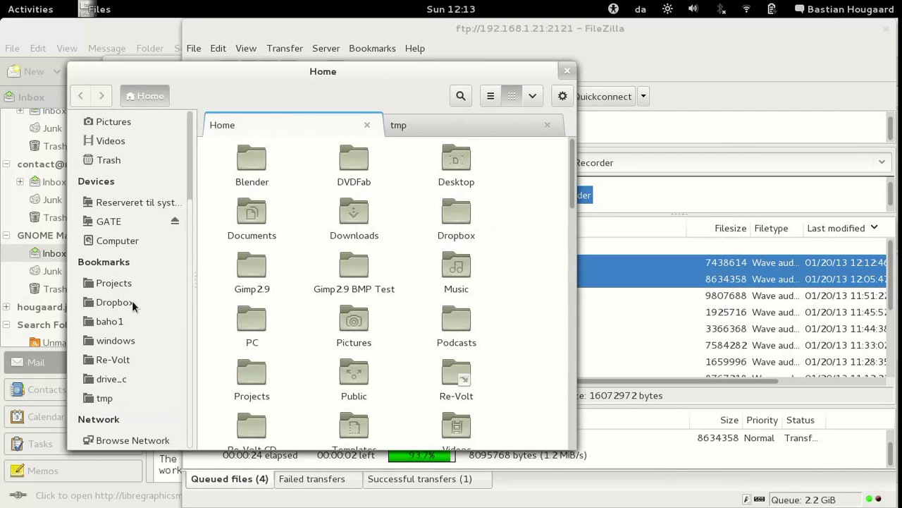
pyautogui.middleClick(144, 283)
pyautogui.hotkey('ctrl', 'w')
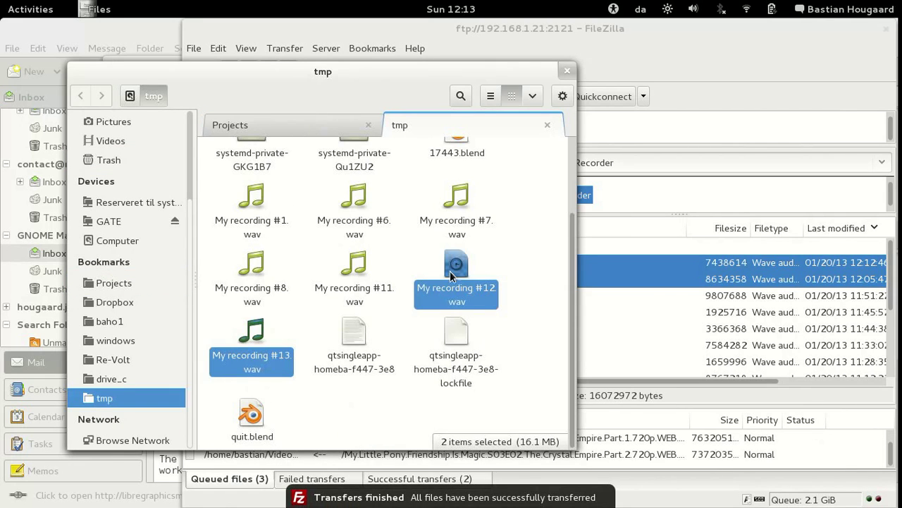
pyautogui.click(288, 125)
pyautogui.doubleClick(241, 163)
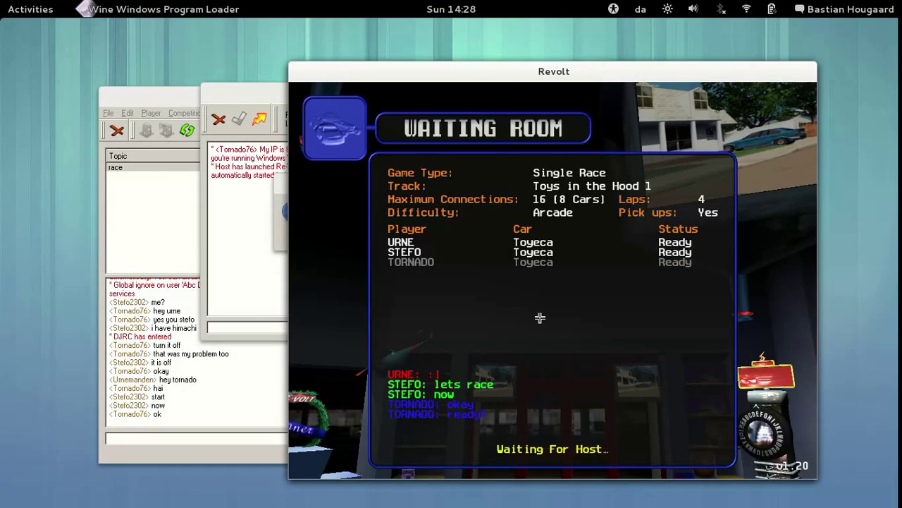
# In the overview, move the Skype conversation window from the Chromium workspace to the workspace running the Revolt game
pyautogui.press('super')
pyautogui.click(842, 68)
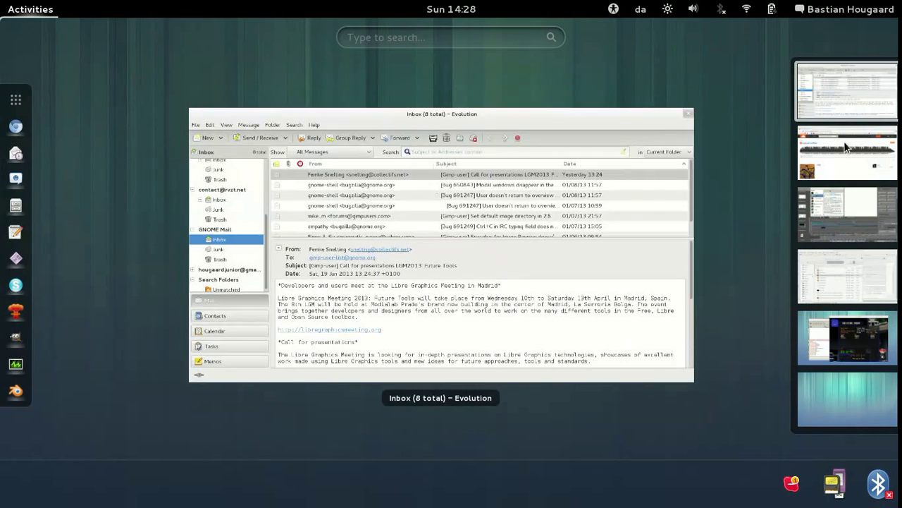
pyautogui.click(843, 141)
pyautogui.moveTo(205, 275); pyautogui.dragTo(811, 337)
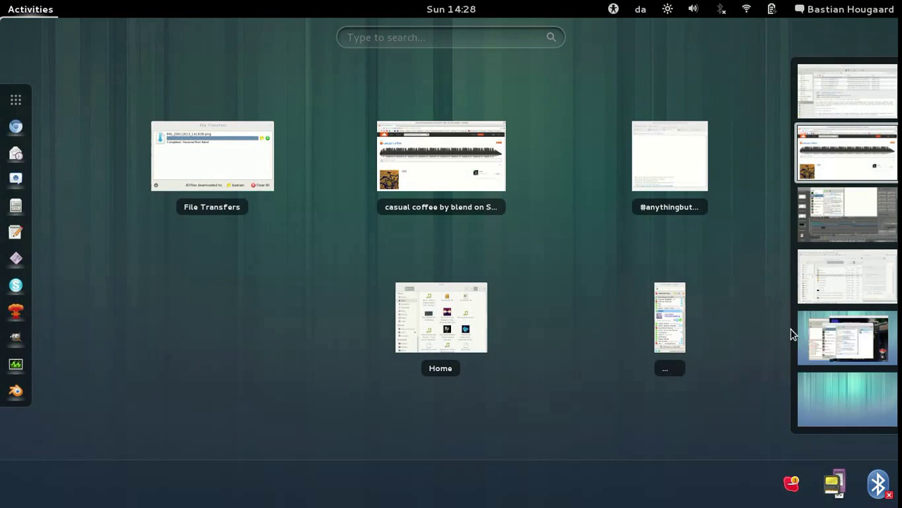
# Switch to the game's workspace and bring the Revolt window to the front from the overview
pyautogui.click(818, 341)
pyautogui.click(818, 341)
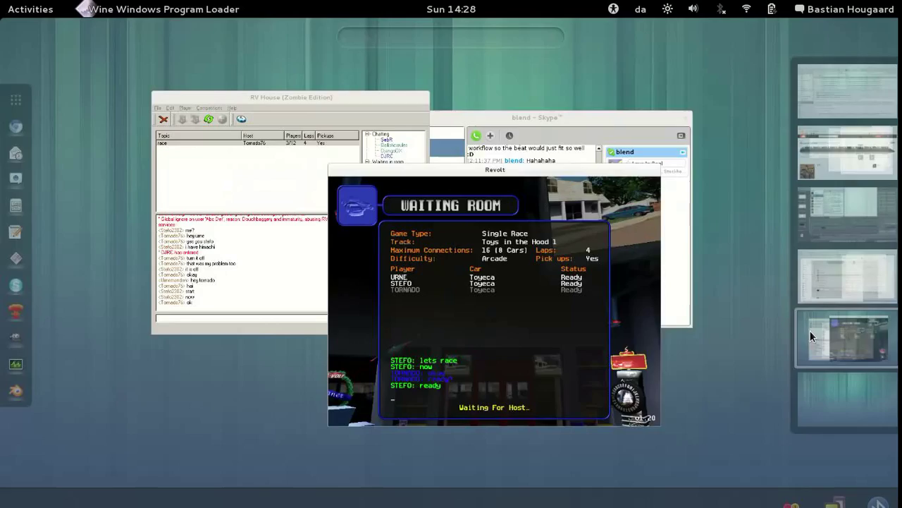
pyautogui.press('super')
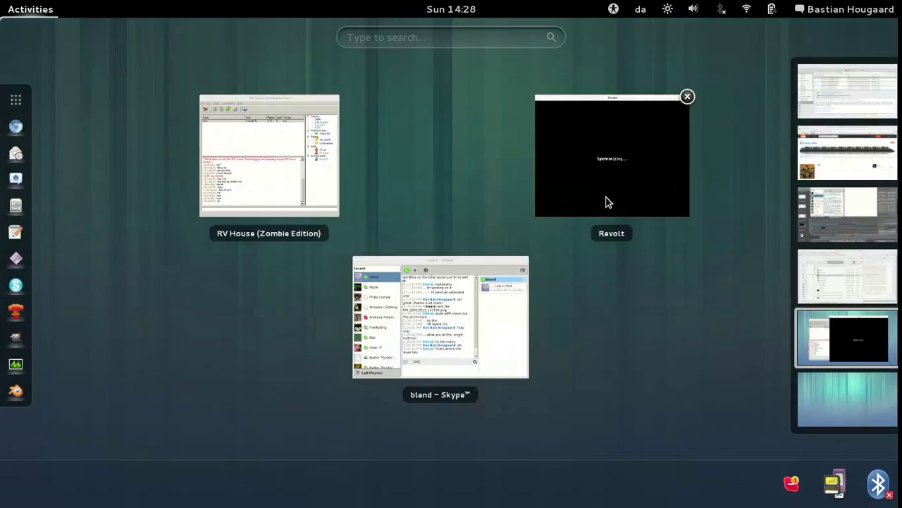
pyautogui.click(607, 201)
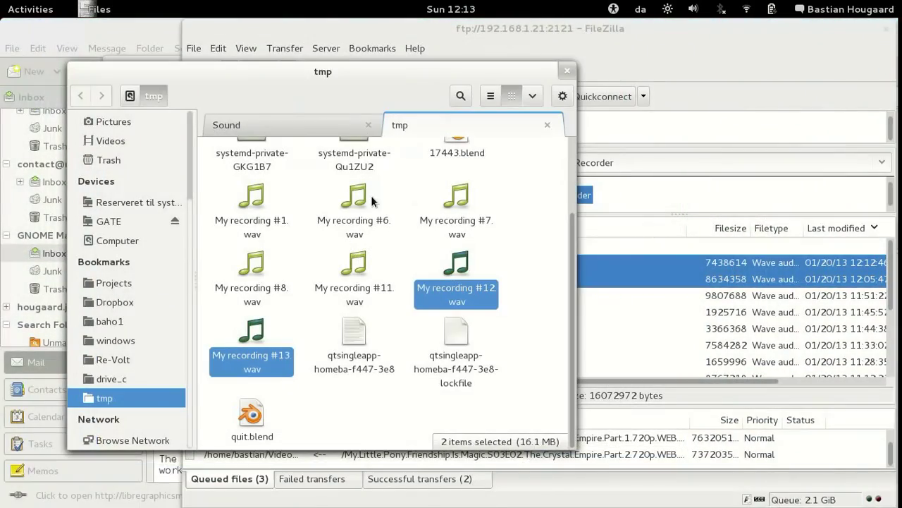
# Put My recording #12.wav and My recording #13.wav into the Sound folder and switch two workspaces down to Blender
pyautogui.click(290, 122)
pyautogui.click(355, 264)
pyautogui.hotkey('ctrl', 'alt', 'Down')
pyautogui.hotkey('ctrl', 'alt', 'Down')
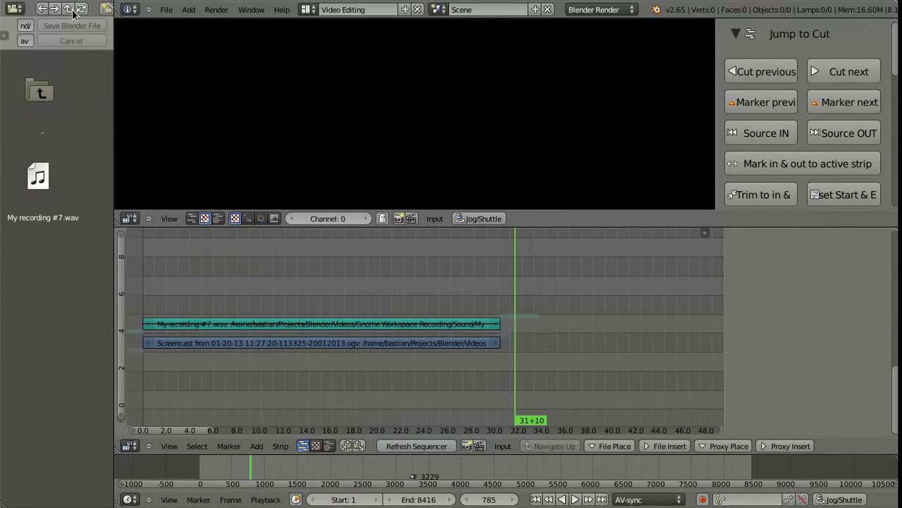
# Place My recording #12.wav in the video sequencer after the My recording #7 strip and snap it into position
pyautogui.click(51, 282)
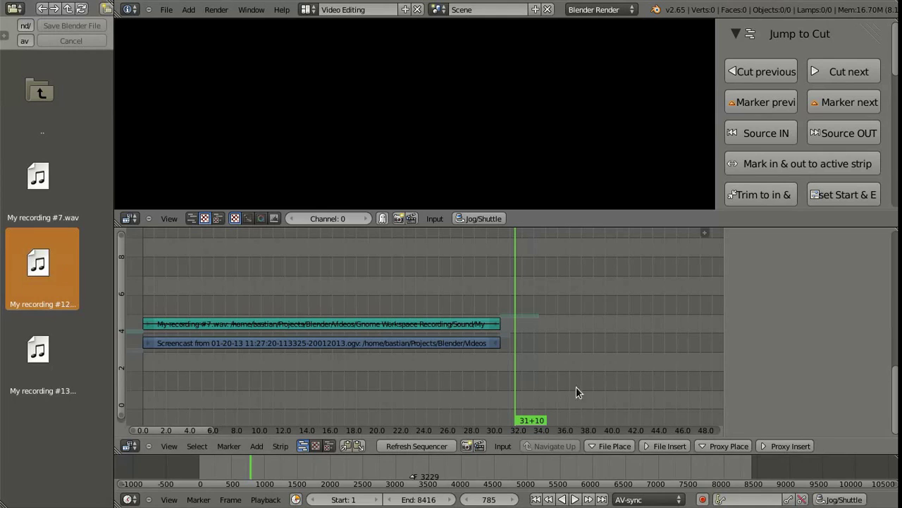
pyautogui.click(613, 451)
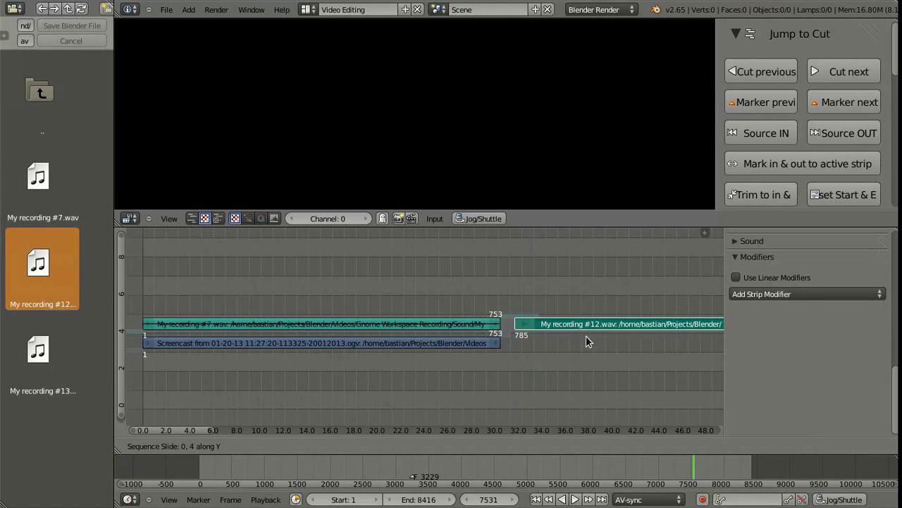
pyautogui.click(588, 335)
pyautogui.click(518, 340)
pyautogui.hotkey('shift', 's')
pyautogui.hscroll(5, 598, 342)
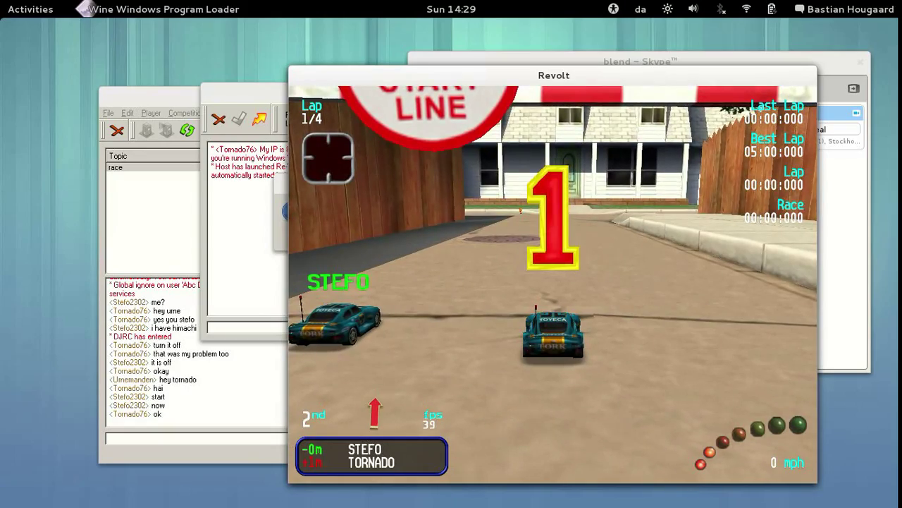
# Drive the Revolt car off the start line and steer it right into the first turn
pyautogui.press('Up')
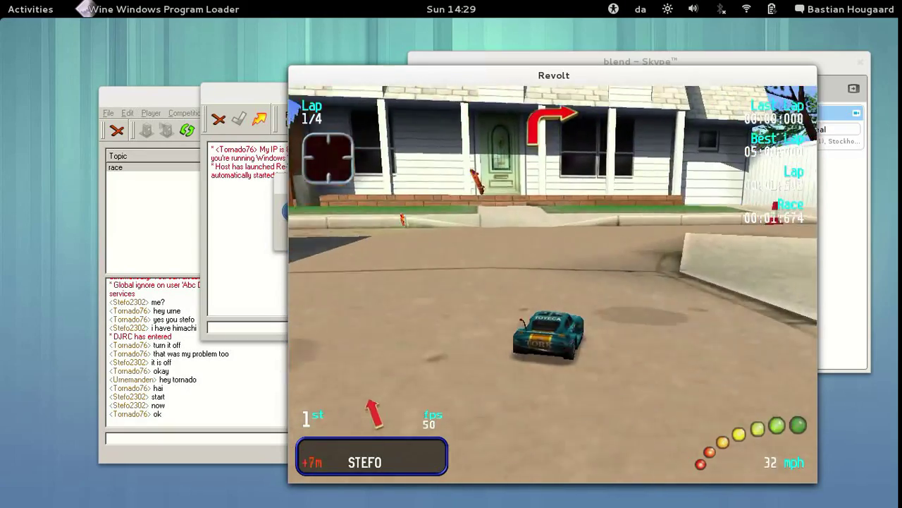
pyautogui.press('Right')
pyautogui.press('Up')
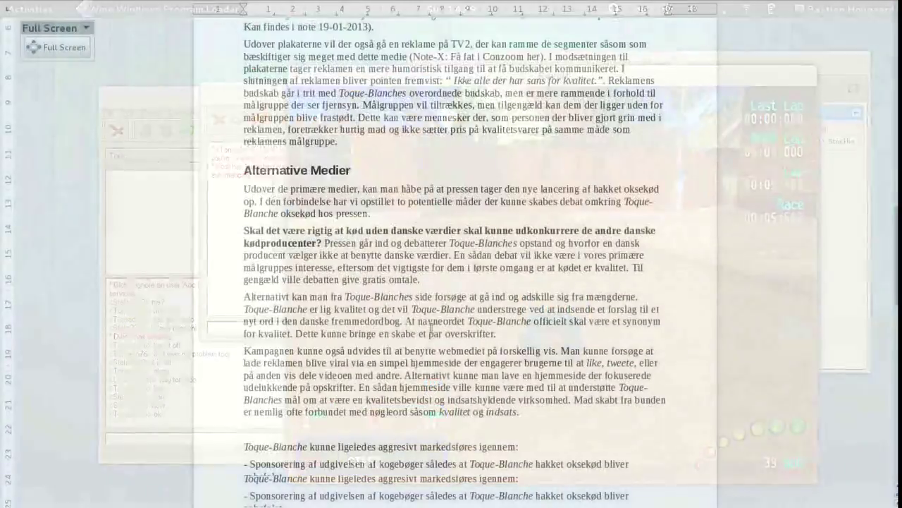
pyautogui.scroll(7, 431, 327)
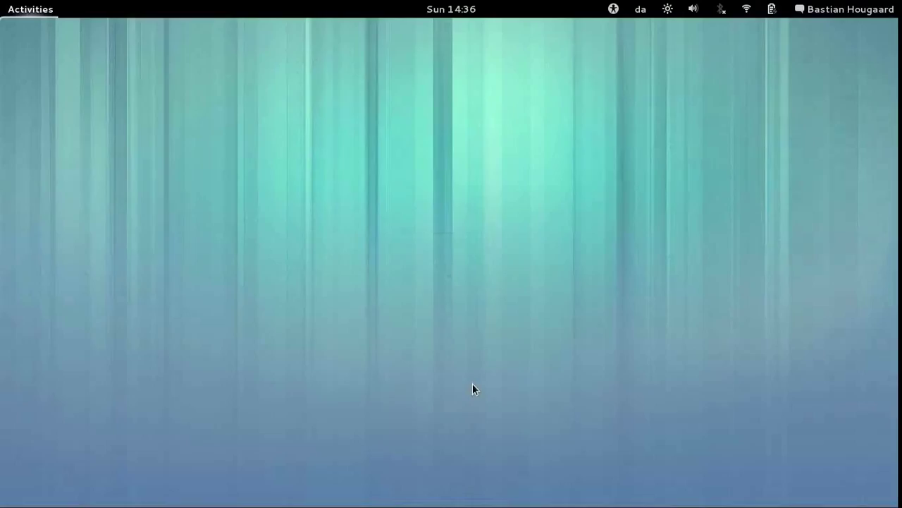
# Launch GIMP on the empty workspace from the list of all applications
pyautogui.press('super')
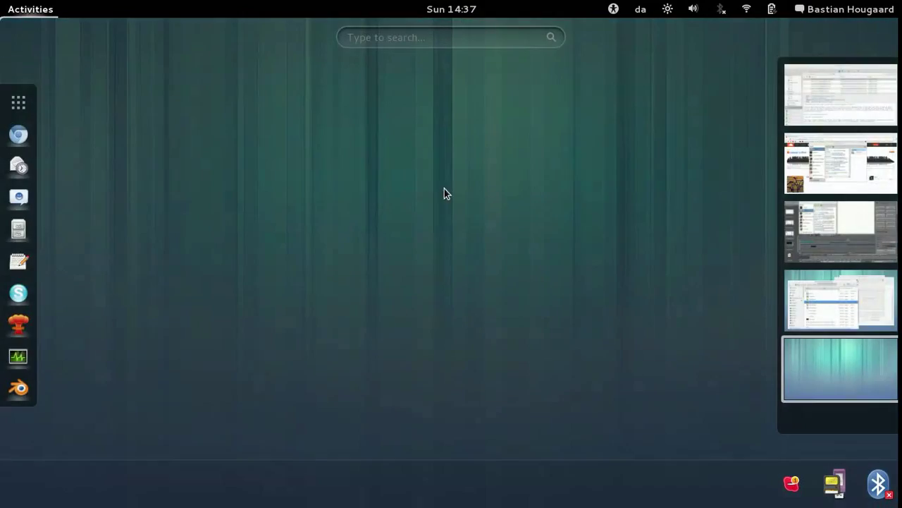
pyautogui.click(19, 104)
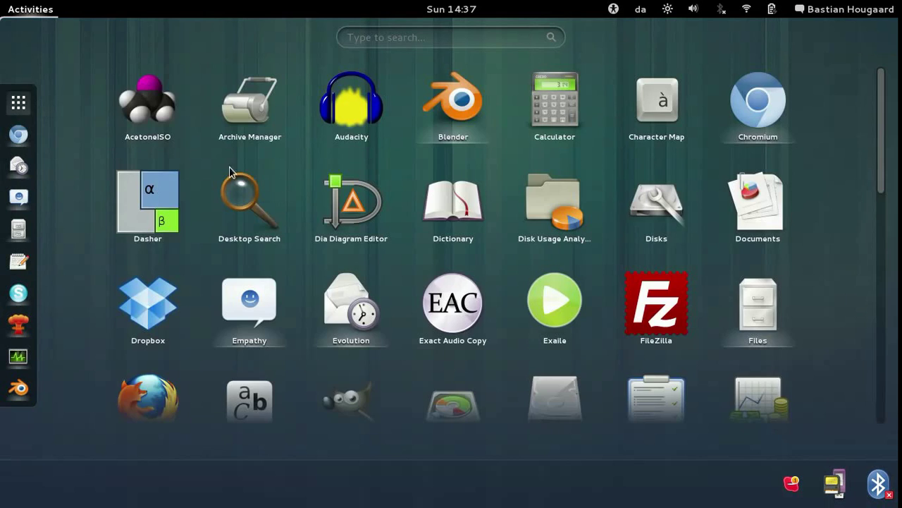
pyautogui.click(351, 400)
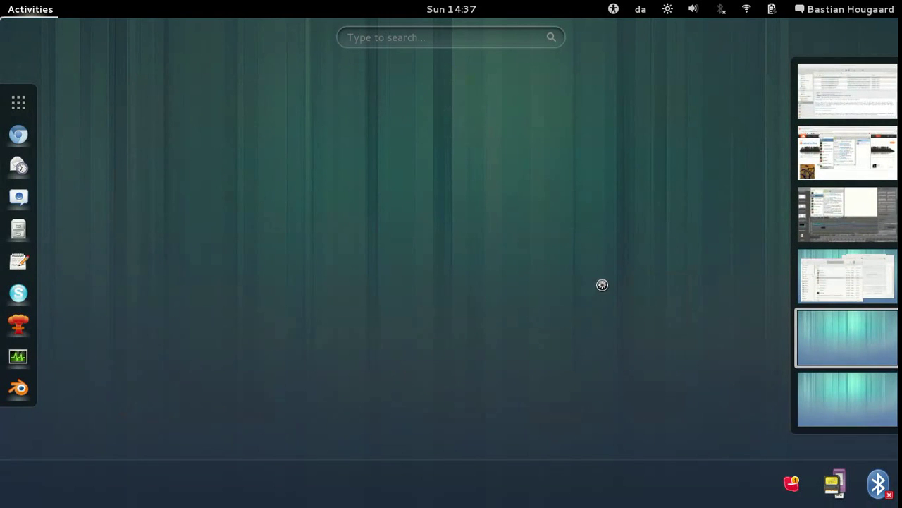
# Go up to the Chromium workspace in the overview and open the Skype conversation window there
pyautogui.scroll(3, 720, 309)
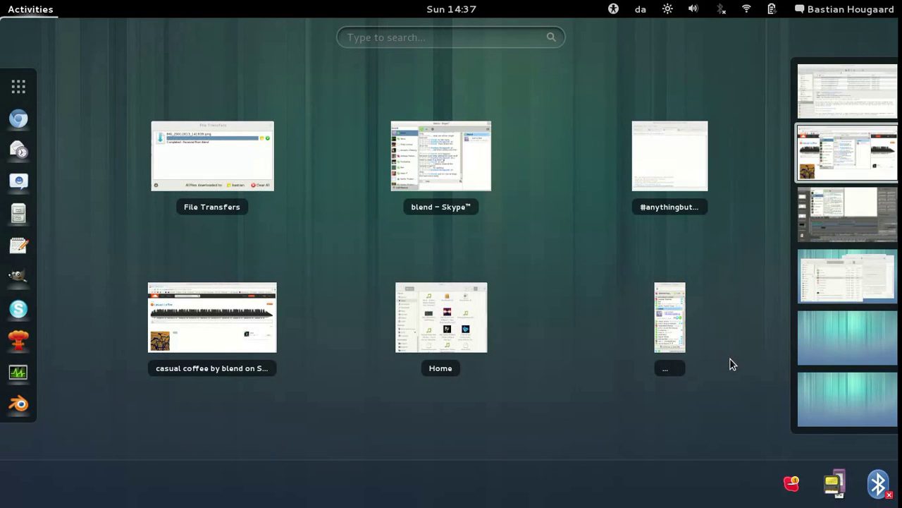
pyautogui.click(447, 167)
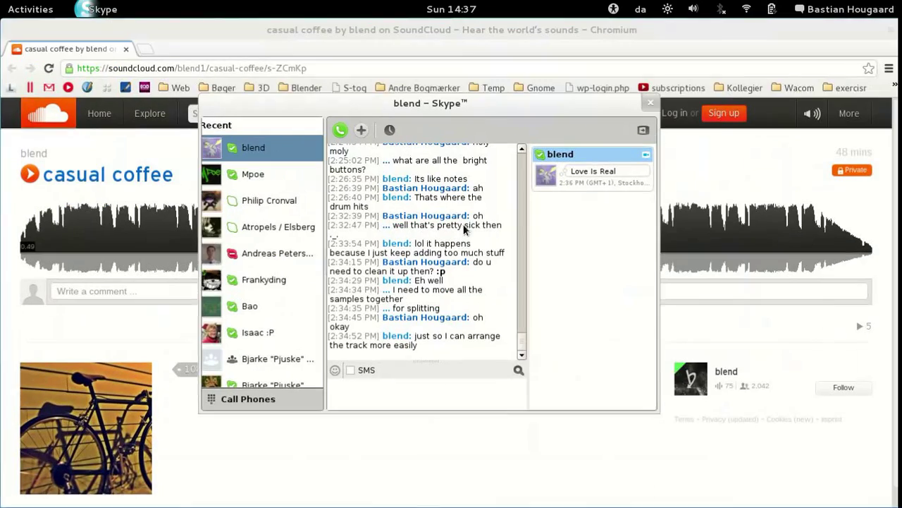
# Reopen the overview and move down three workspaces to the one holding GIMP
pyautogui.press('super')
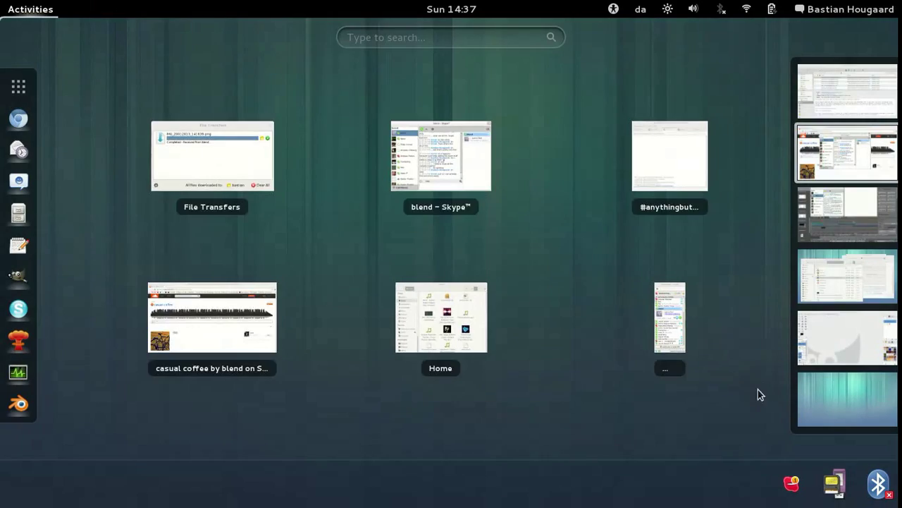
pyautogui.scroll(-2, 747, 388)
pyautogui.scroll(-1, 748, 356)
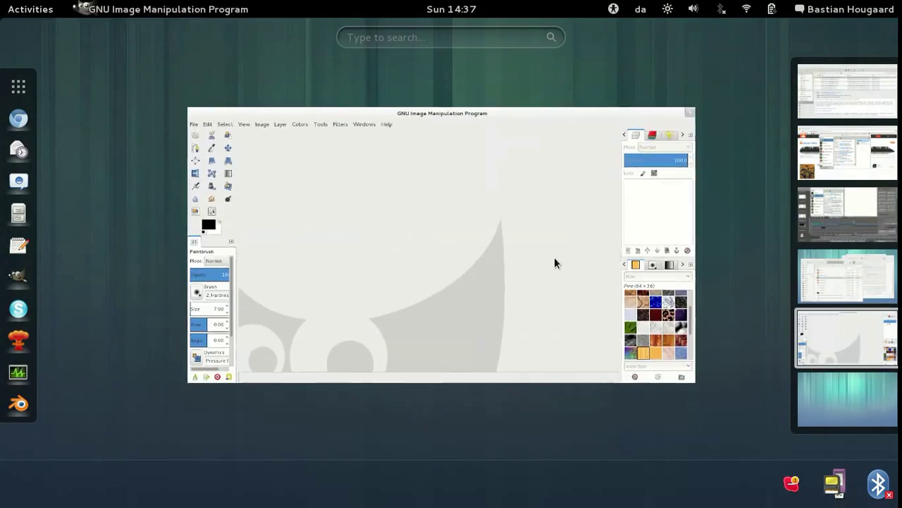
# Bring up the GIMP window from the overview and open the recent image 13-01-18.xcf
pyautogui.click(554, 256)
pyautogui.click(6, 49)
pyautogui.moveTo(110, 159)
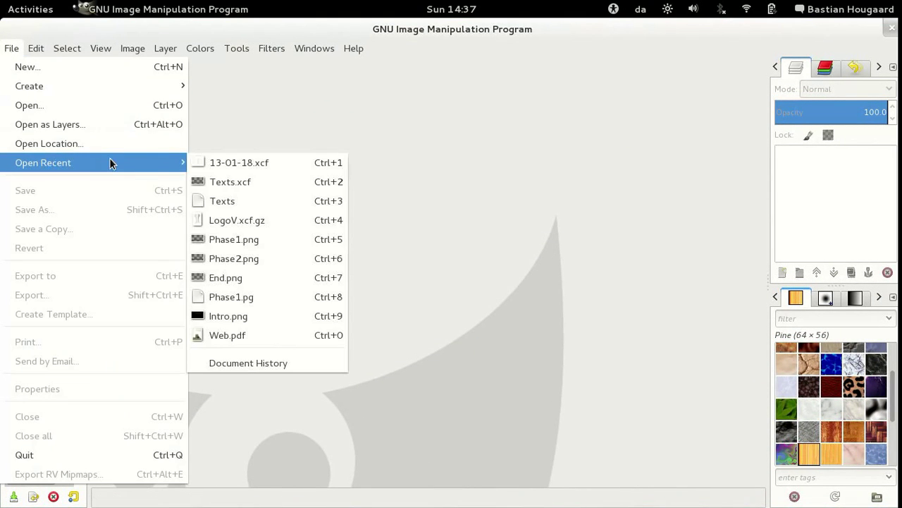
pyautogui.click(245, 164)
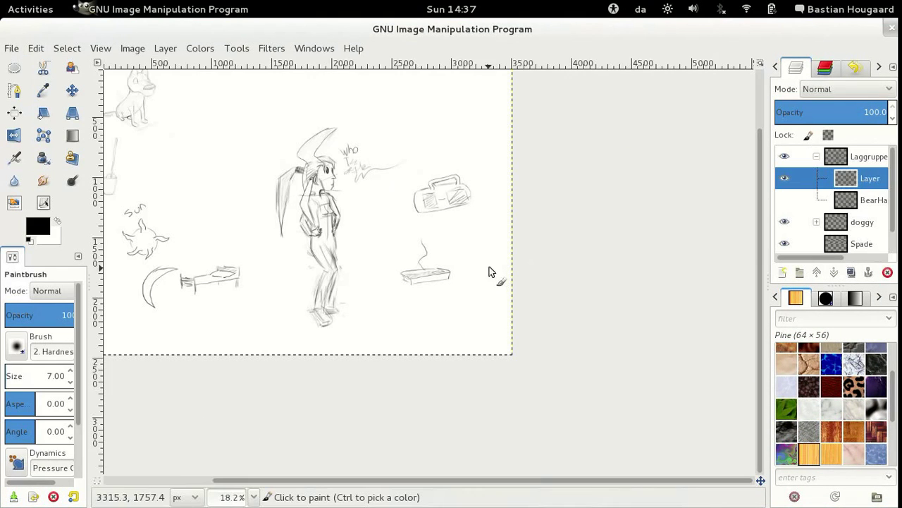
# Handwrite "Nice Little Doggy" in black with the Paintbrush beside the sitting dog sketch
pyautogui.scroll(4, 457, 273)
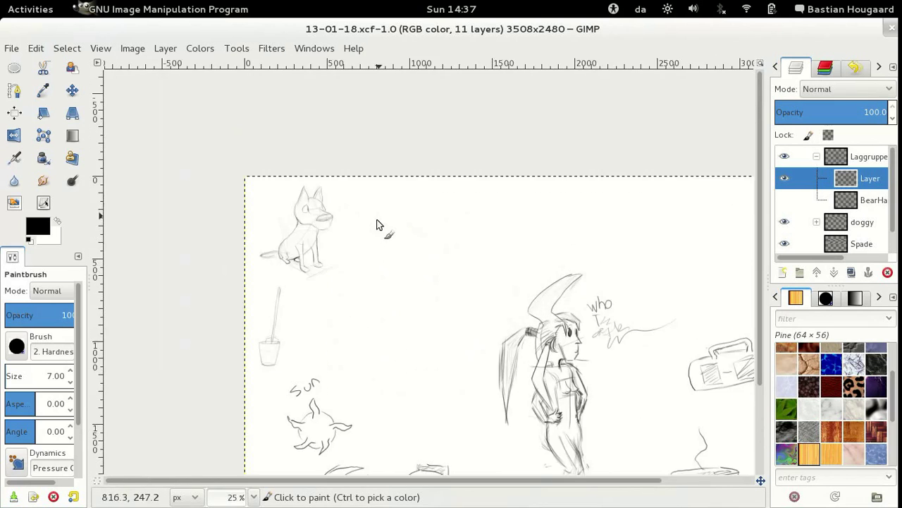
pyautogui.hscroll(-2, 409, 224)
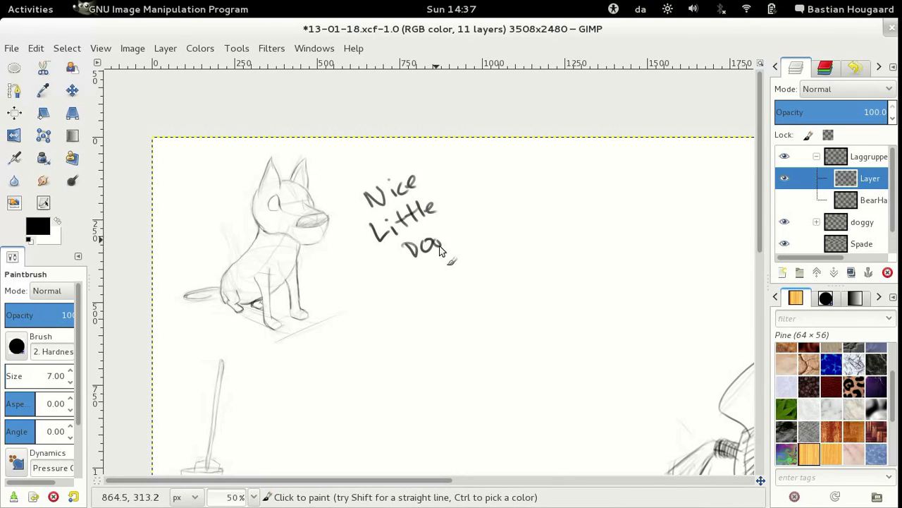
pyautogui.hscroll(3, 501, 248)
pyautogui.scroll(-1, 501, 249)
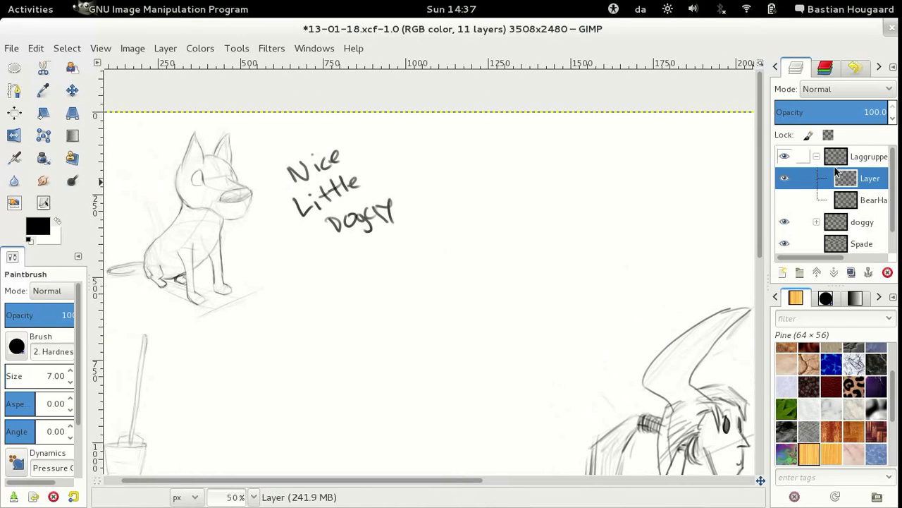
# Select the BearHandicapsomething layer and make it visible, hide the layer named Layer above it, and inspect the bear drawing
pyautogui.click(875, 195)
pyautogui.scroll(-1, 894, 217)
pyautogui.click(785, 177)
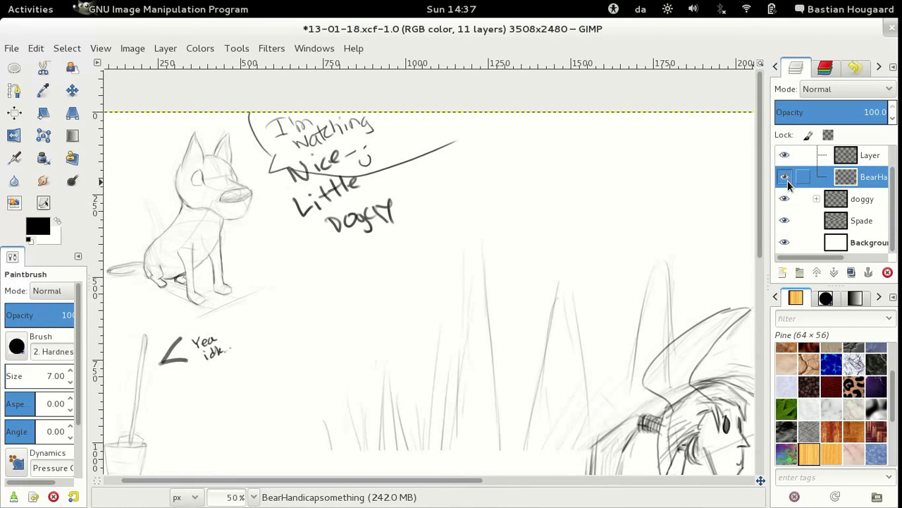
pyautogui.click(785, 177)
pyautogui.click(785, 156)
pyautogui.click(785, 177)
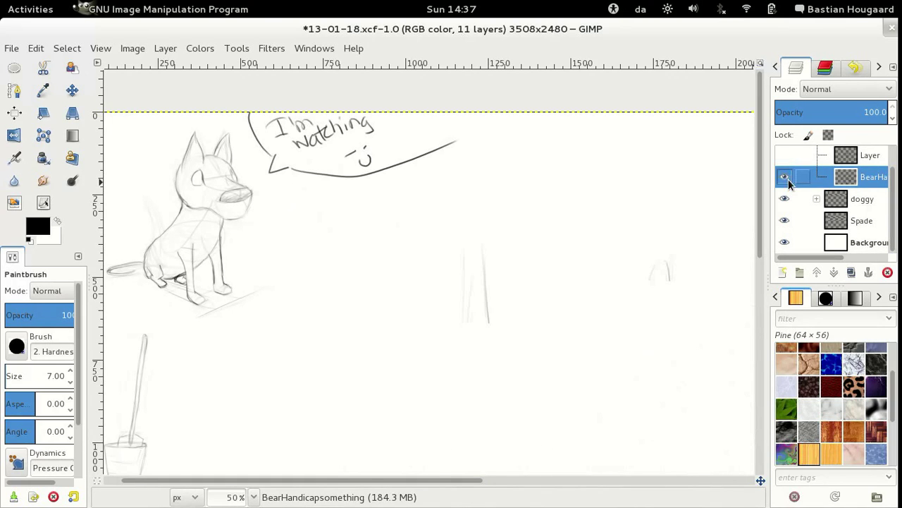
pyautogui.scroll(-10, 594, 224)
pyautogui.hscroll(5, 593, 223)
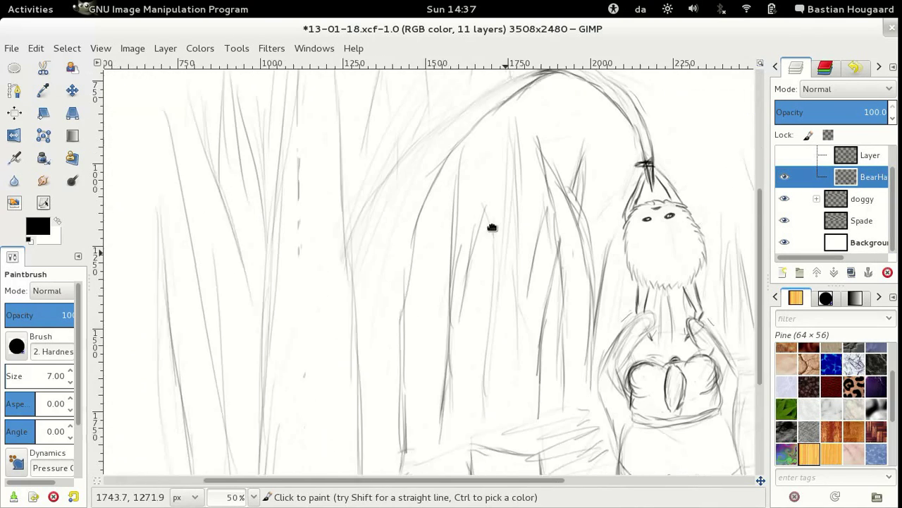
pyautogui.hscroll(5, 562, 271)
pyautogui.scroll(-4, 562, 272)
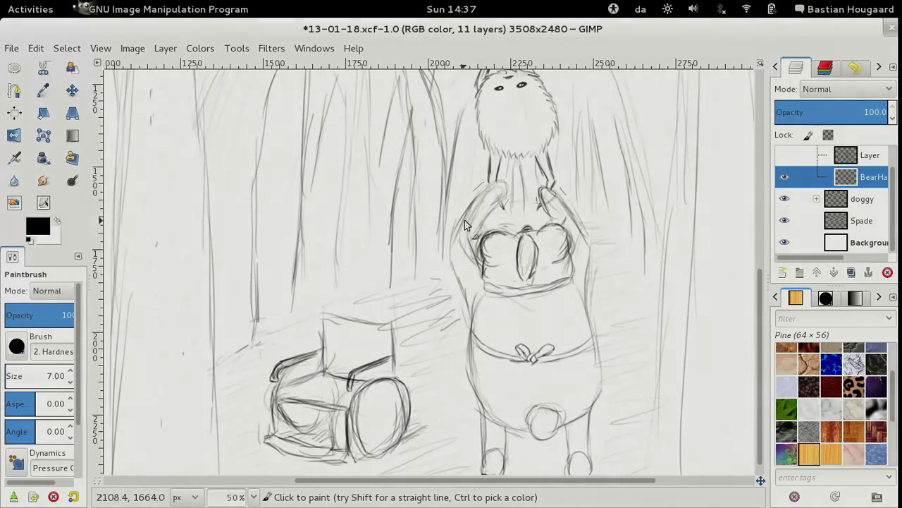